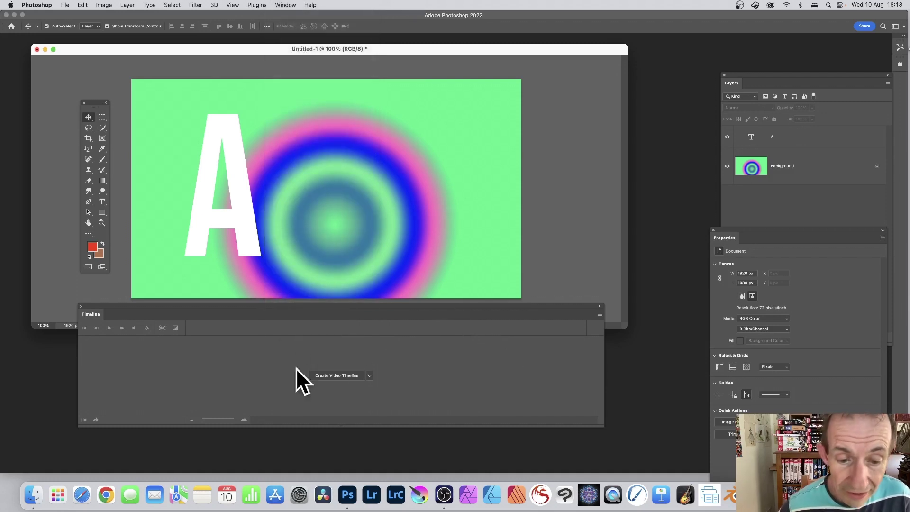
- Create a video timeline for the document and nudge the letter A slightly to the right
left_click(341, 375)
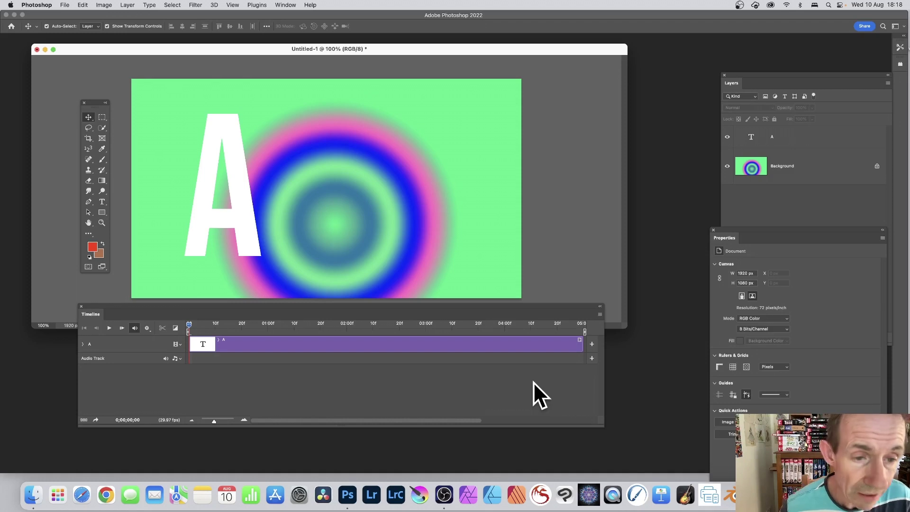
left_click(211, 137)
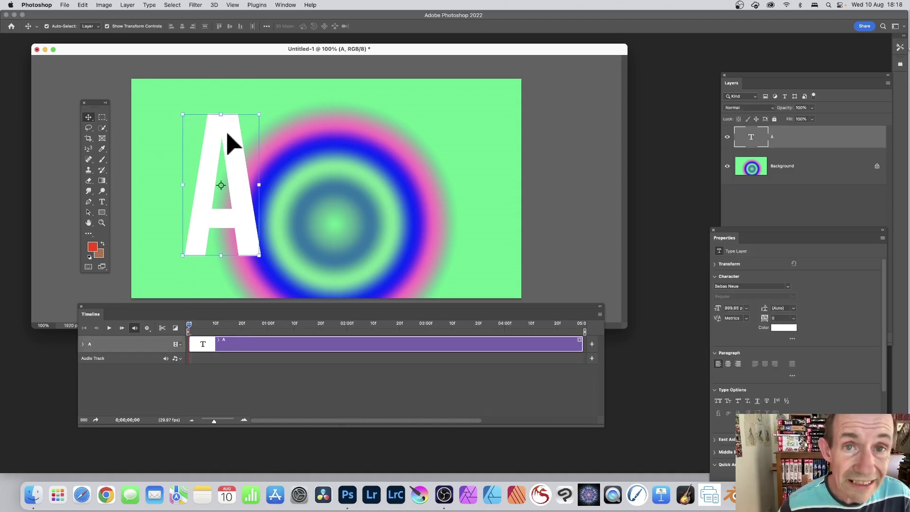
mouse_move(229, 142)
left_mouse_down()
mouse_move(224, 132)
mouse_move(245, 120)
mouse_move(231, 130)
left_mouse_up()
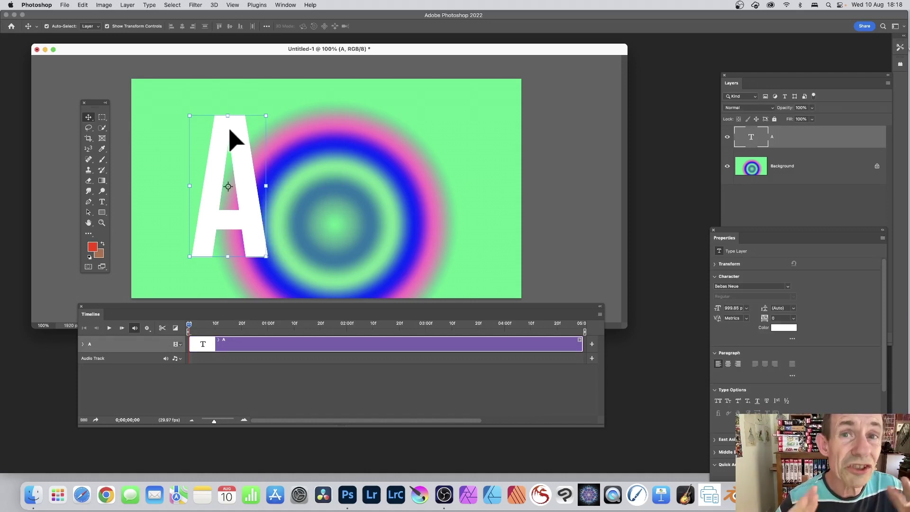
- Convert the letter A text layer to a smart object
left_click(129, 5)
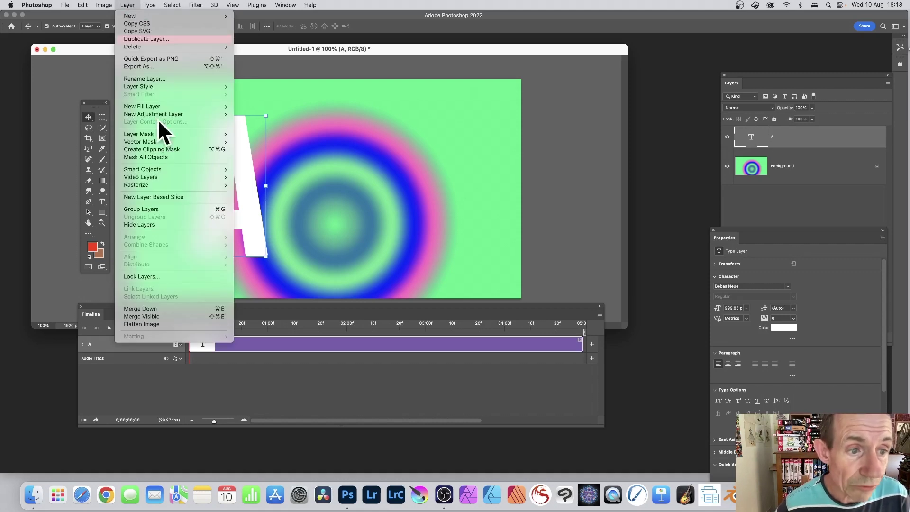
mouse_move(166, 169)
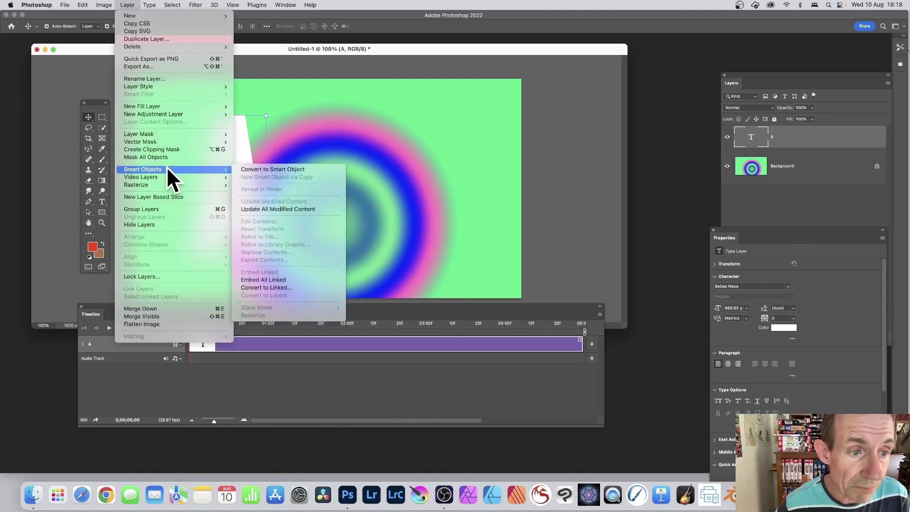
left_click(288, 169)
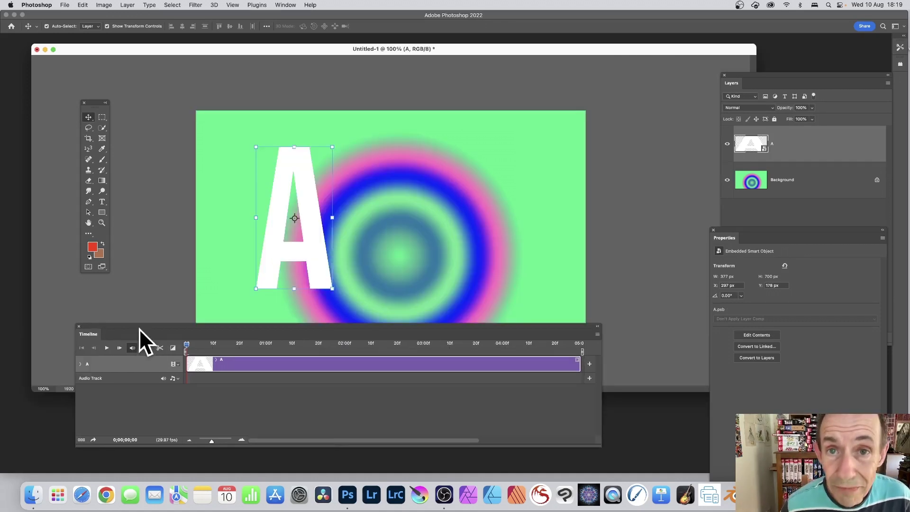
- Expand layer A's animation properties and enable Transform keyframing at the start of the timeline
left_click(80, 363)
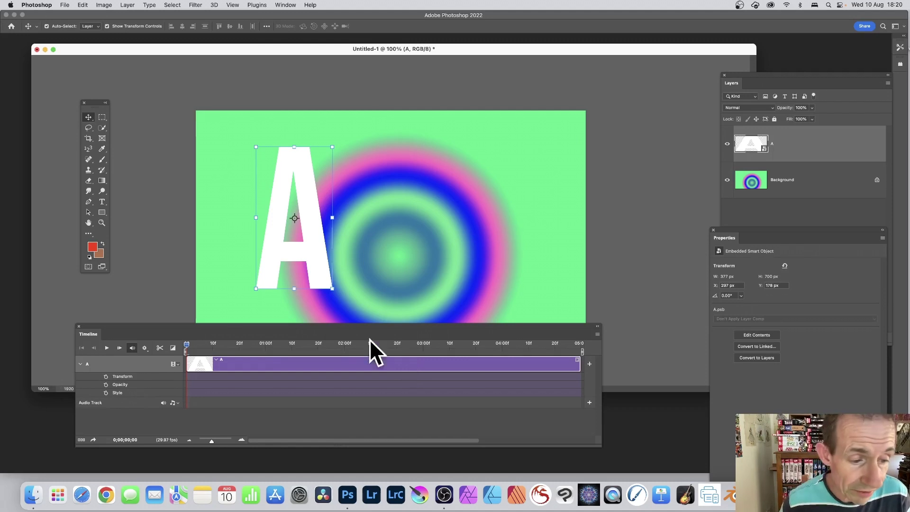
left_click(106, 376)
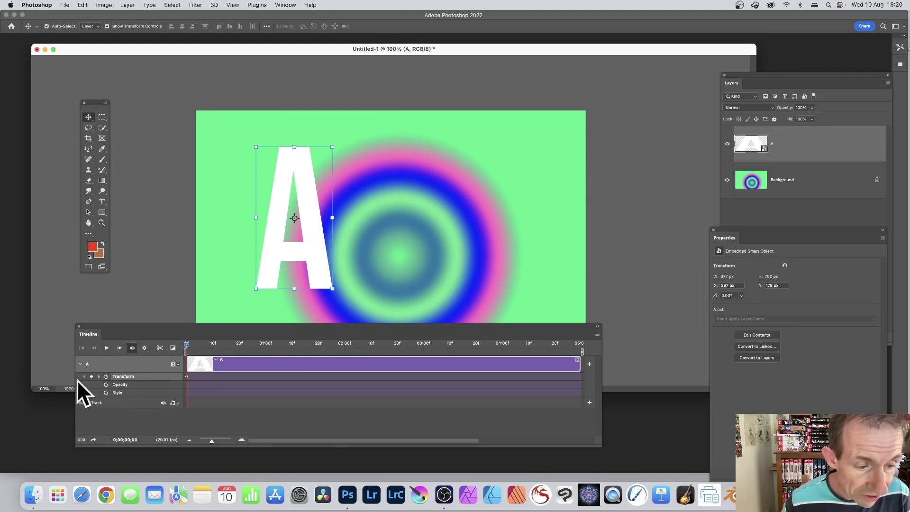
left_click(106, 376)
left_click(107, 377)
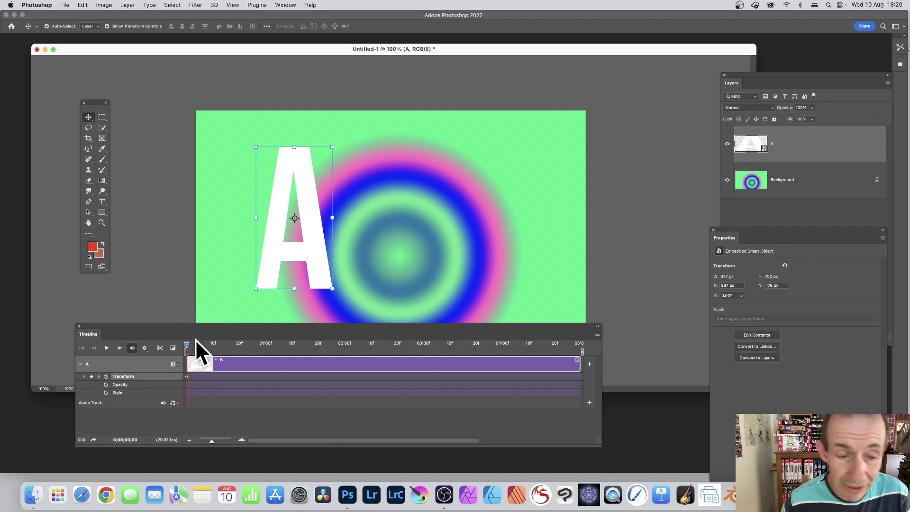
left_click_drag(186, 343, 190, 343)
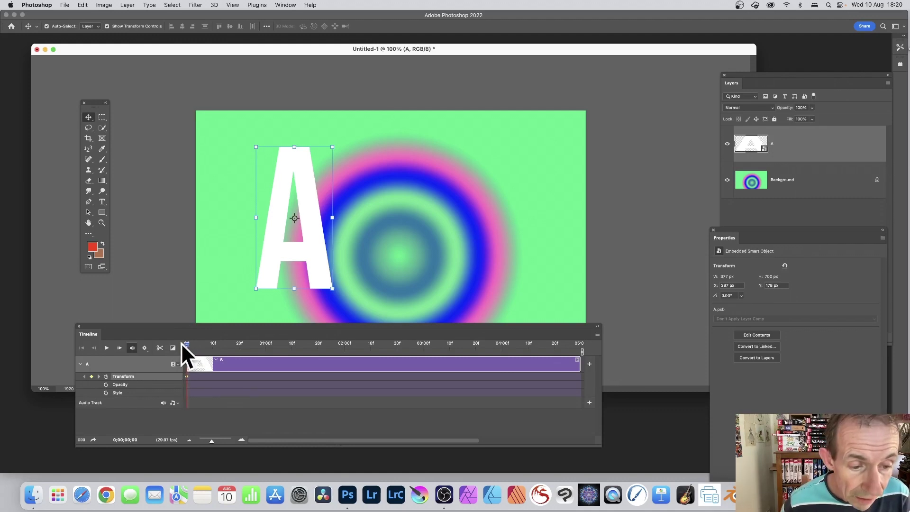
left_click_drag(186, 343, 261, 345)
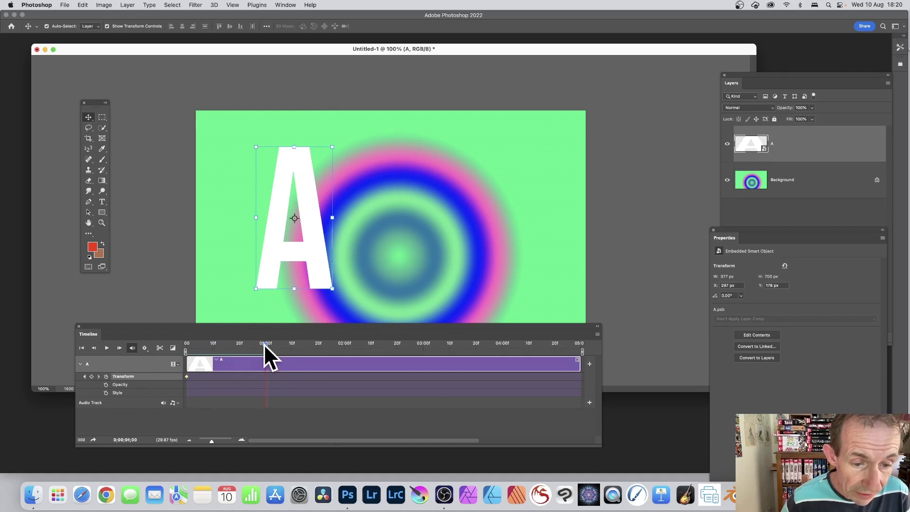
left_click(186, 347)
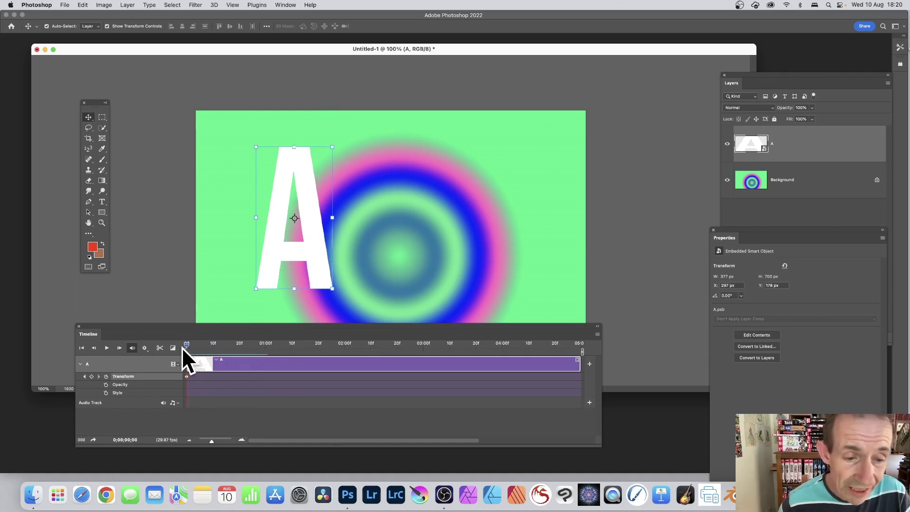
- At 0;00;00;20, shrink the letter A, rotate it about 74° and move it to the upper-left edge of the rings, then apply the transform
left_click_drag(187, 347, 240, 354)
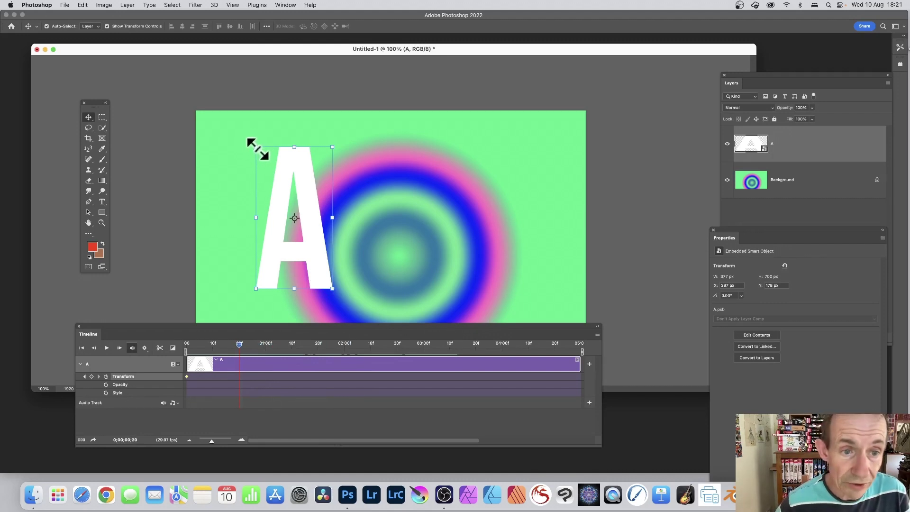
left_click_drag(255, 147, 285, 187)
left_click_drag(345, 187, 352, 262)
left_click_drag(329, 222, 380, 165)
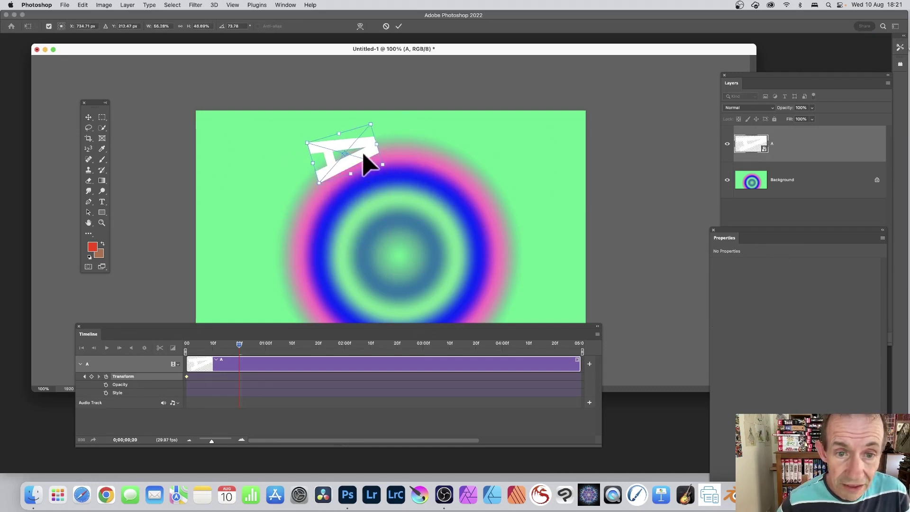
key("Return")
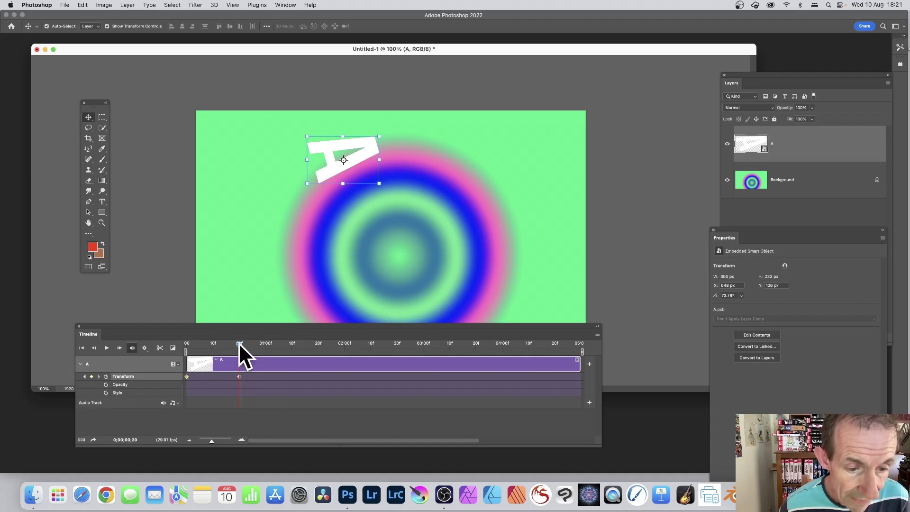
- Copy layer A's first Transform keyframe at the start of the timeline
left_click_drag(238, 342, 260, 346)
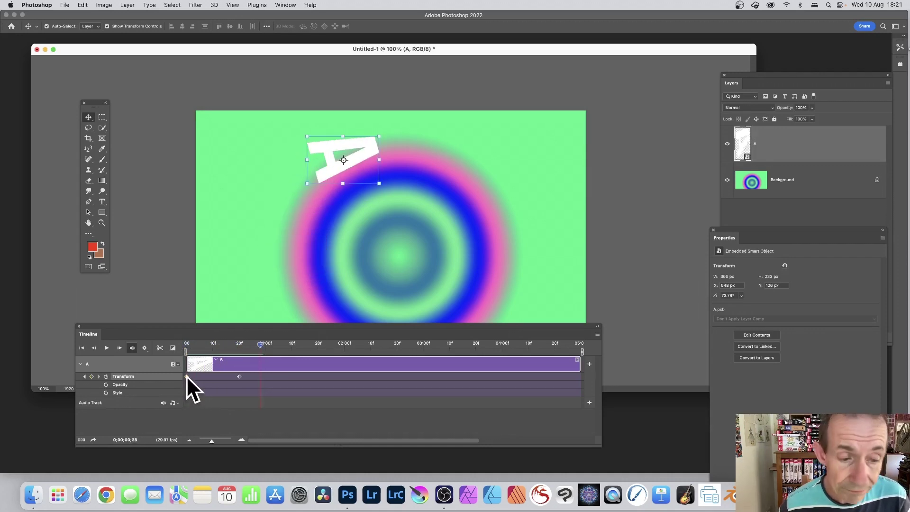
right_click(187, 375)
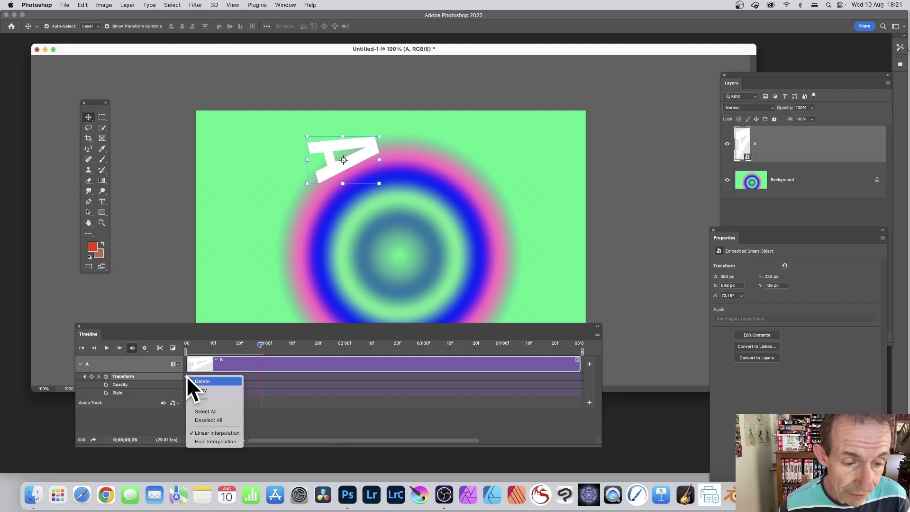
left_click(209, 388)
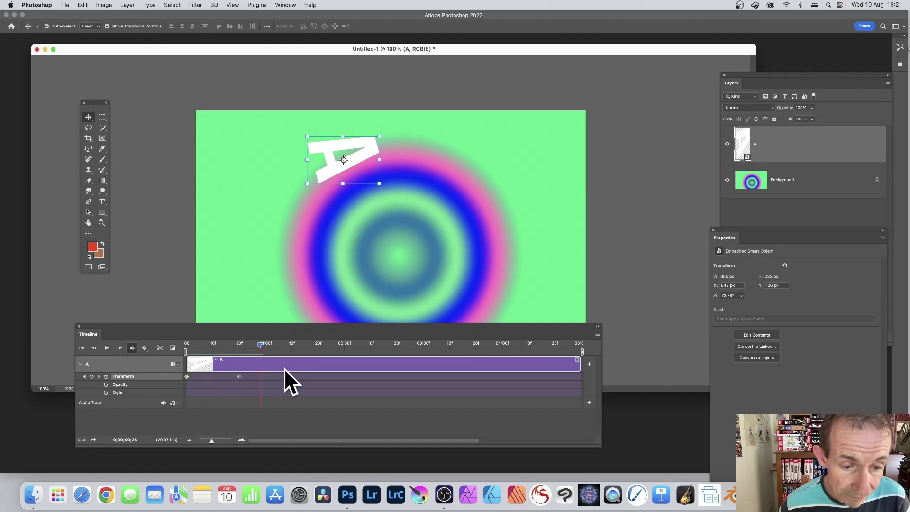
- Paste the copied Transform keyframe at 0;00;02;10 on layer A's track
left_click_drag(259, 344, 370, 349)
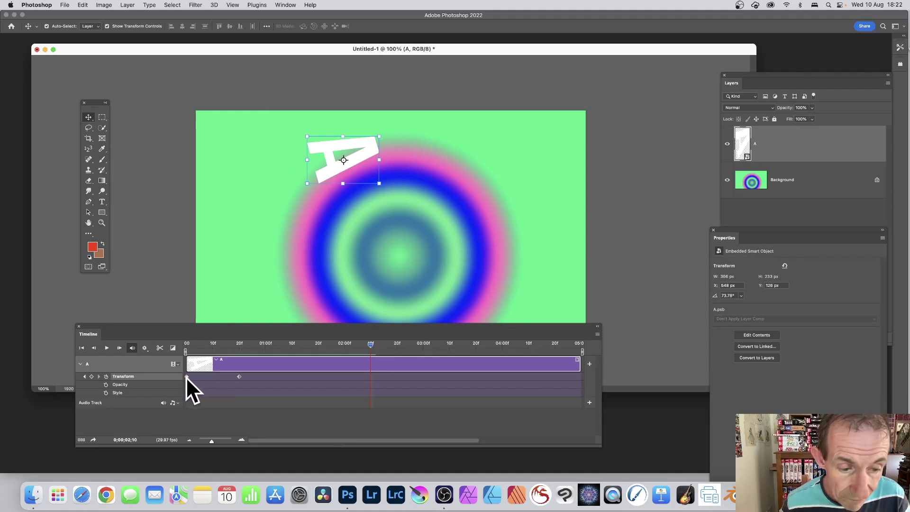
right_click(371, 362)
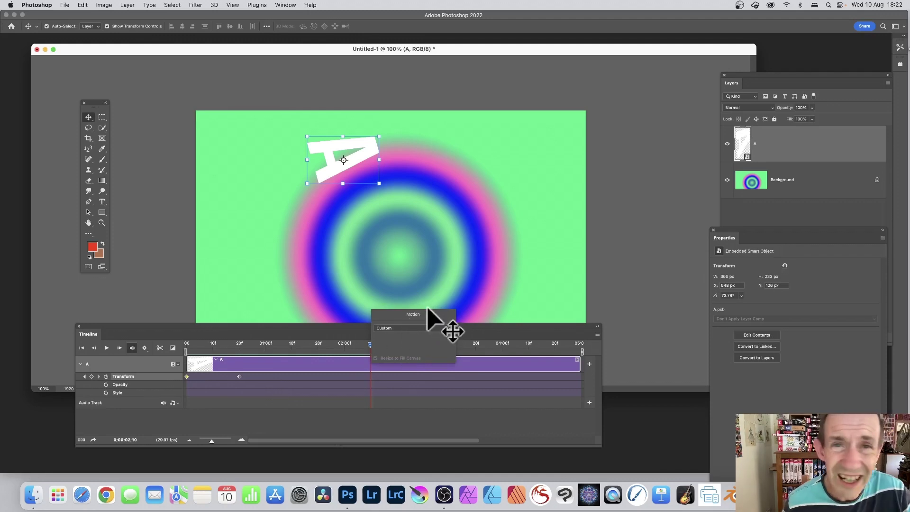
left_click(186, 377)
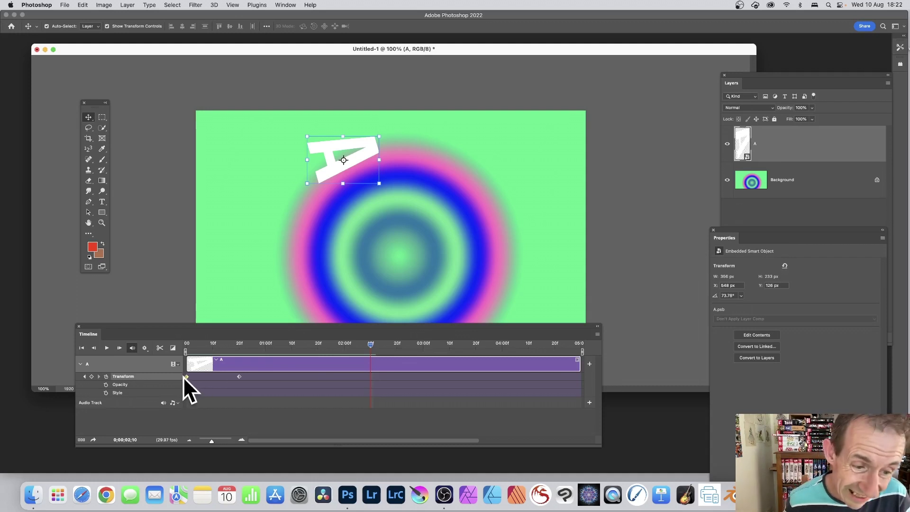
right_click(185, 377)
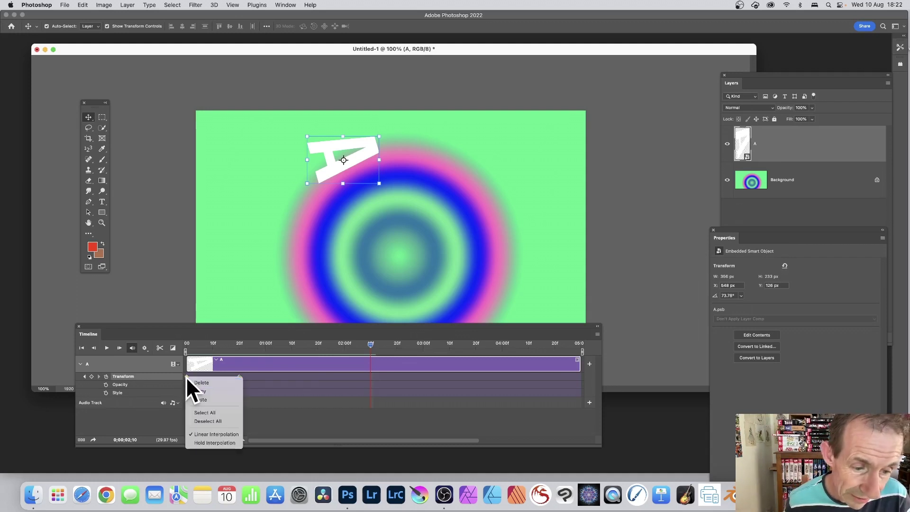
left_click(208, 400)
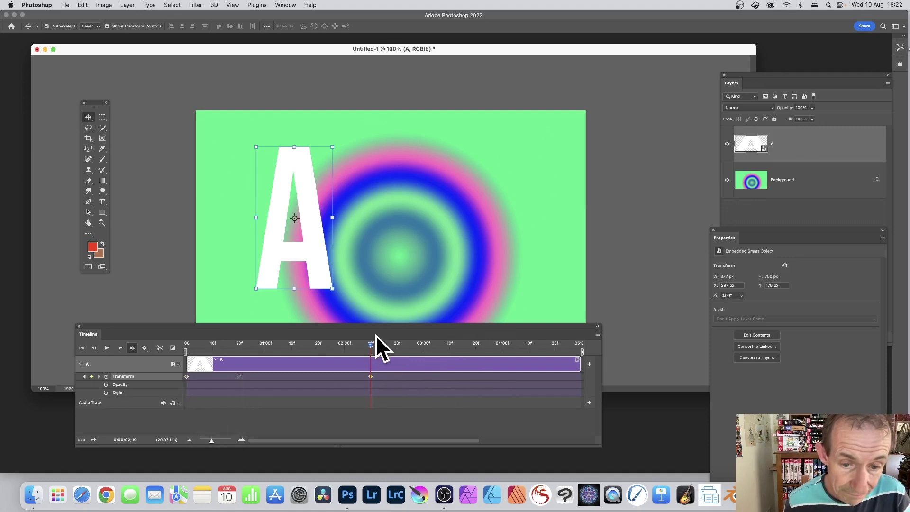
- Paste the starting Transform keyframe again at 0;00;03;24 on layer A's track
left_click_drag(370, 345, 483, 346)
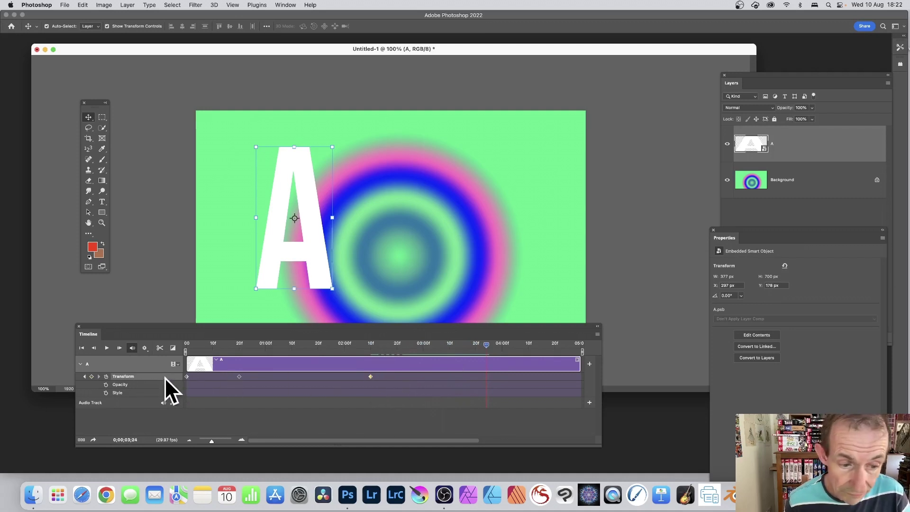
left_click(186, 377)
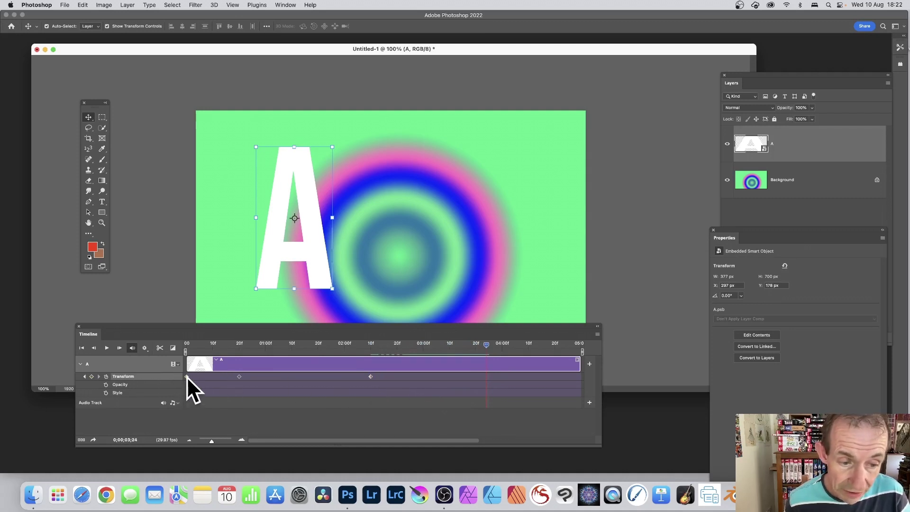
right_click(186, 377)
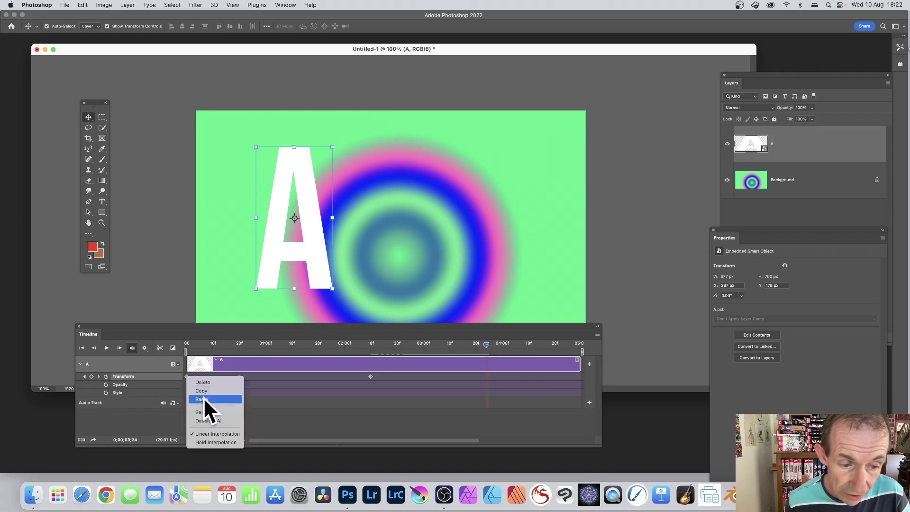
left_click(203, 399)
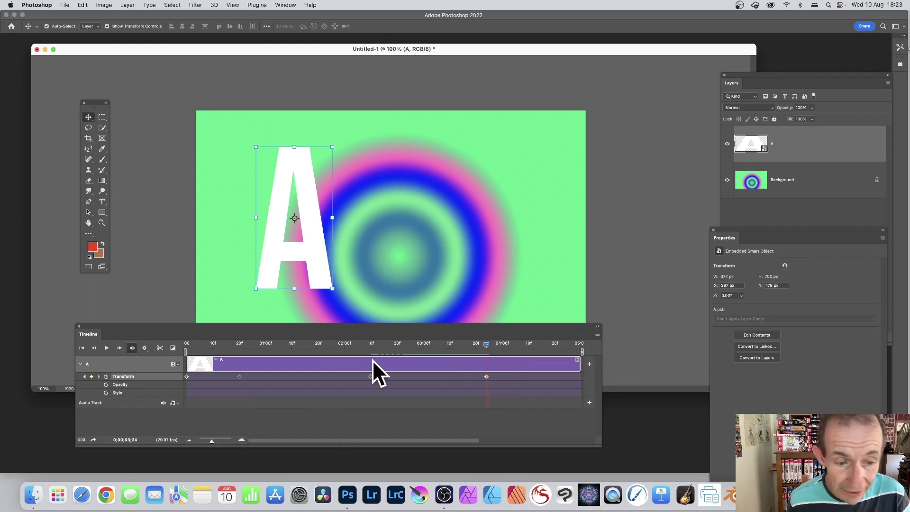
- Copy the Transform keyframe at 0;00;00;20 that holds the shrunken, rotated letter A
left_click(240, 376)
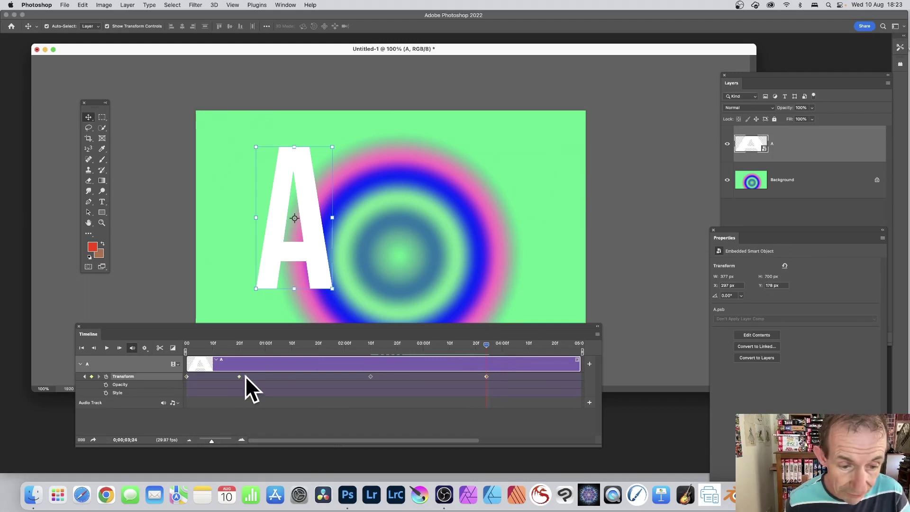
left_click_drag(488, 342, 245, 354)
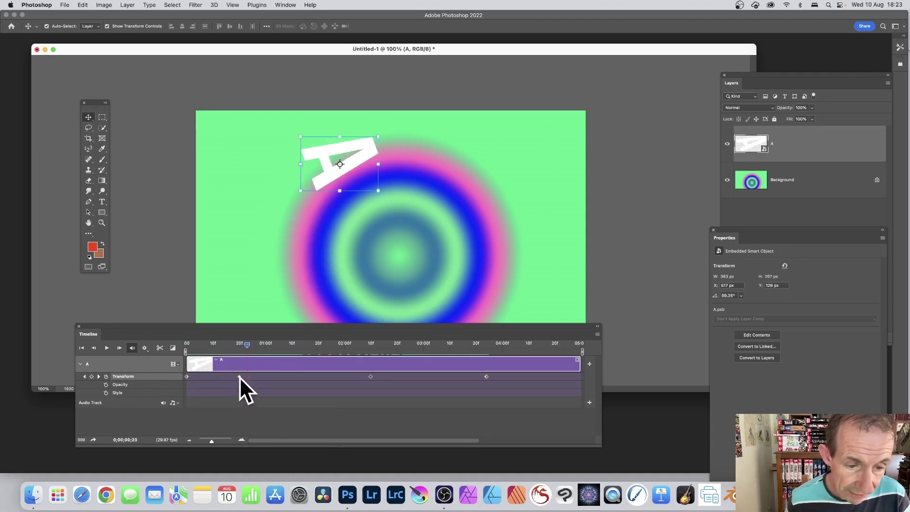
right_click(239, 376)
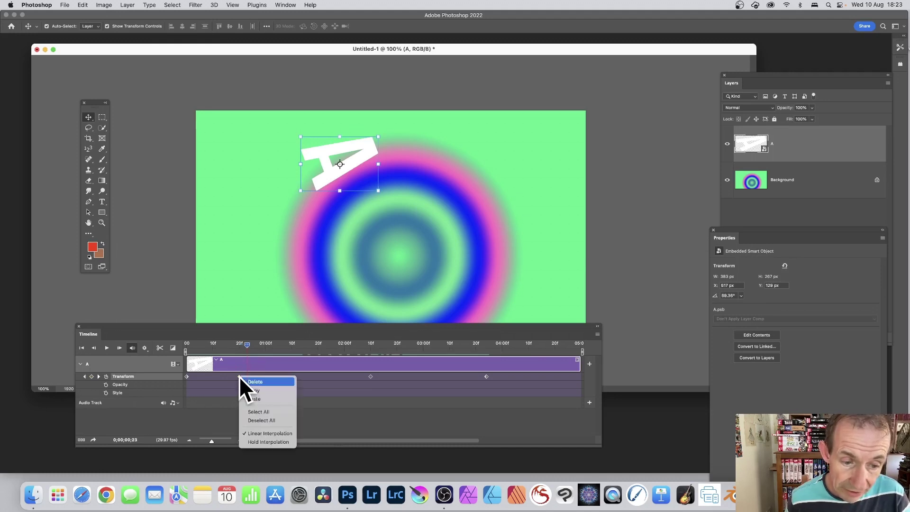
left_click(260, 390)
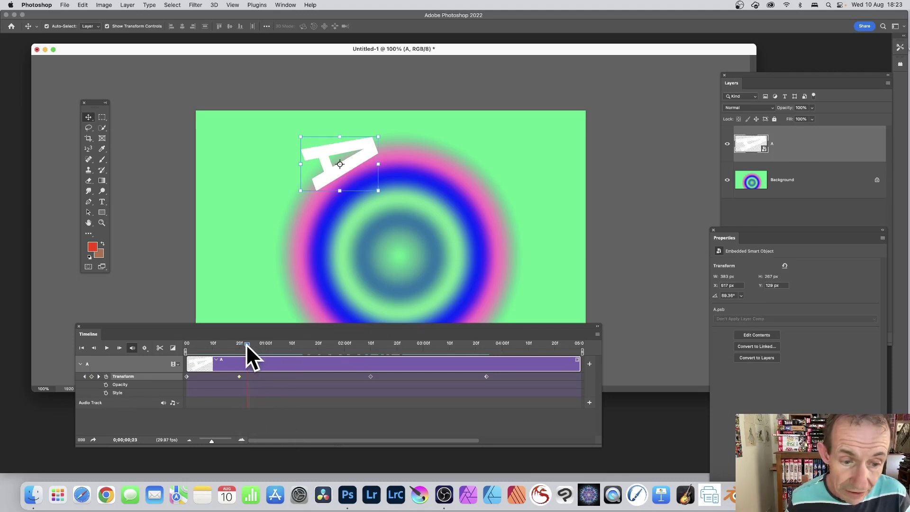
- Paste the rotated-letter Transform keyframe at 0;00;02;28, between the two copies of the starting keyframe
left_click_drag(243, 346, 487, 366)
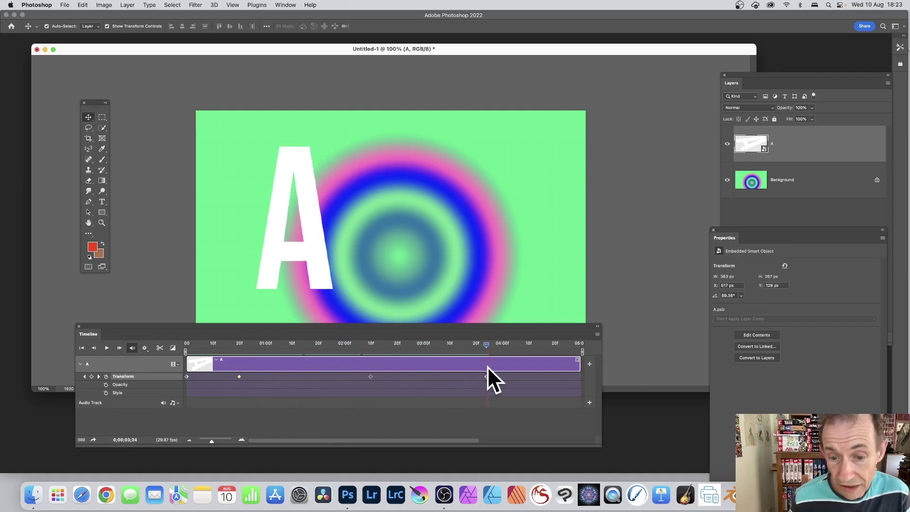
left_click(420, 363)
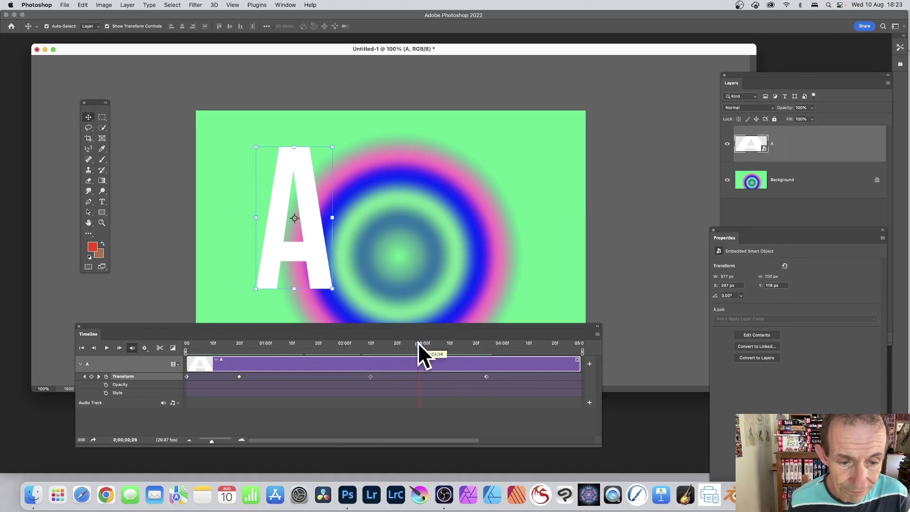
right_click(239, 376)
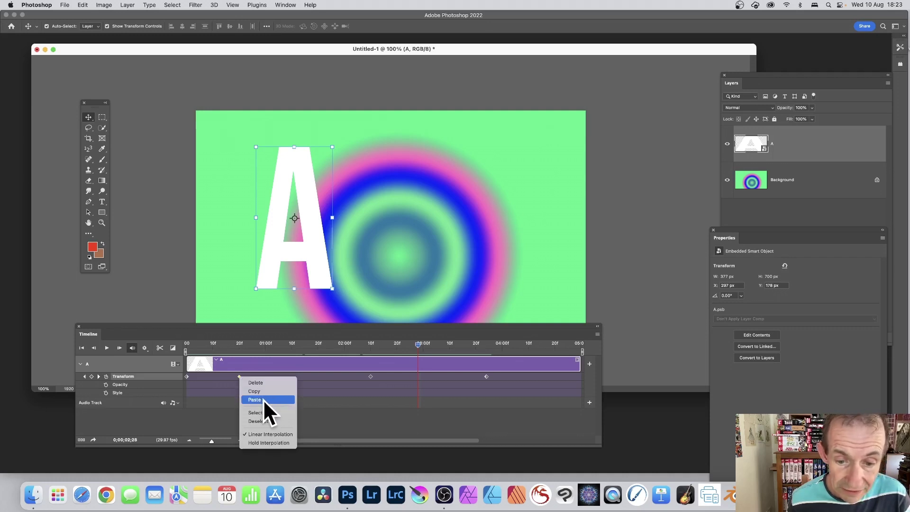
left_click(263, 399)
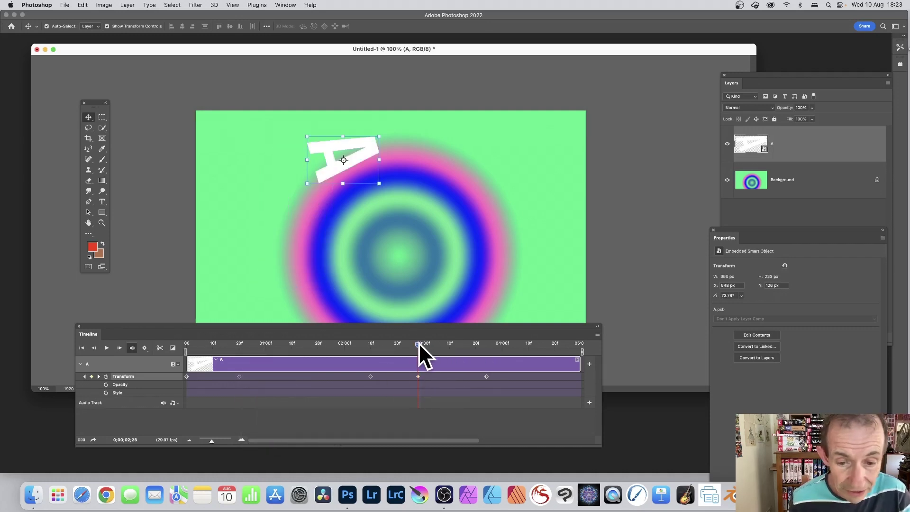
- Paste the rotated-letter Transform keyframe from 0;00;00;20 at 0;00;04;10 on layer A's track
left_click_drag(418, 344, 527, 349)
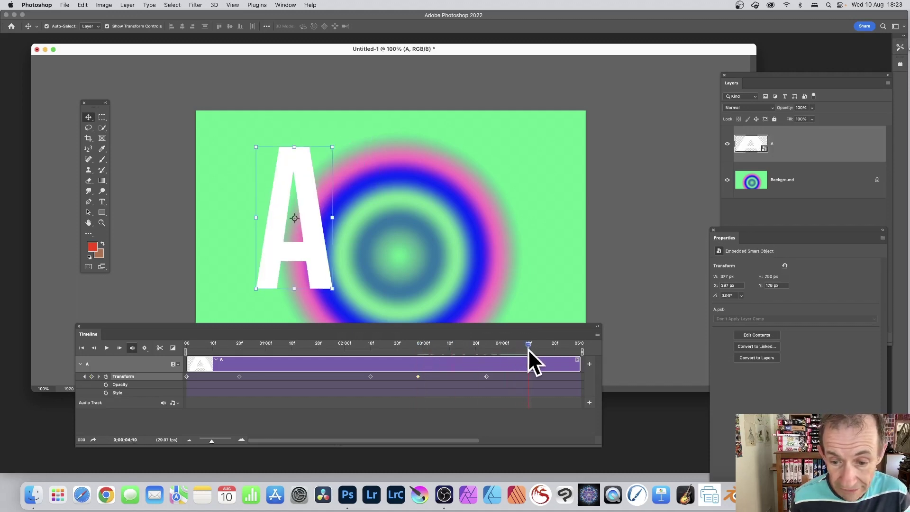
right_click(238, 377)
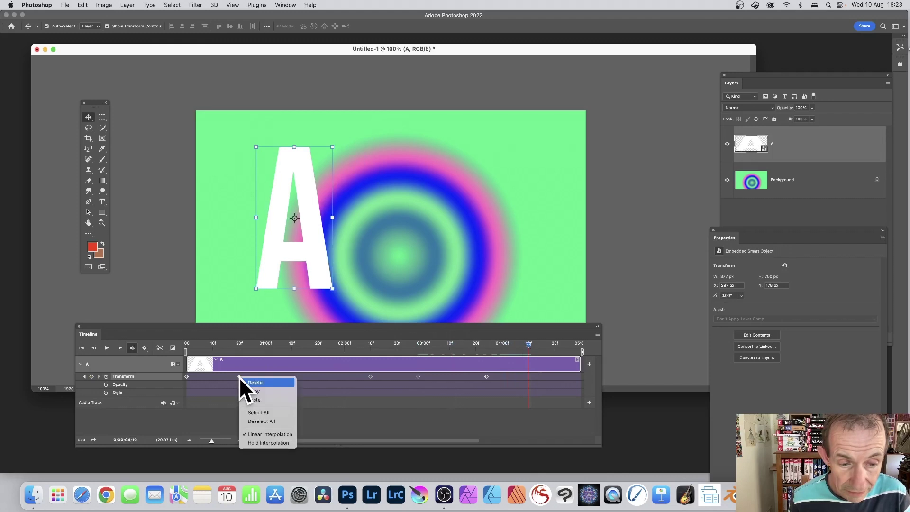
left_click(263, 399)
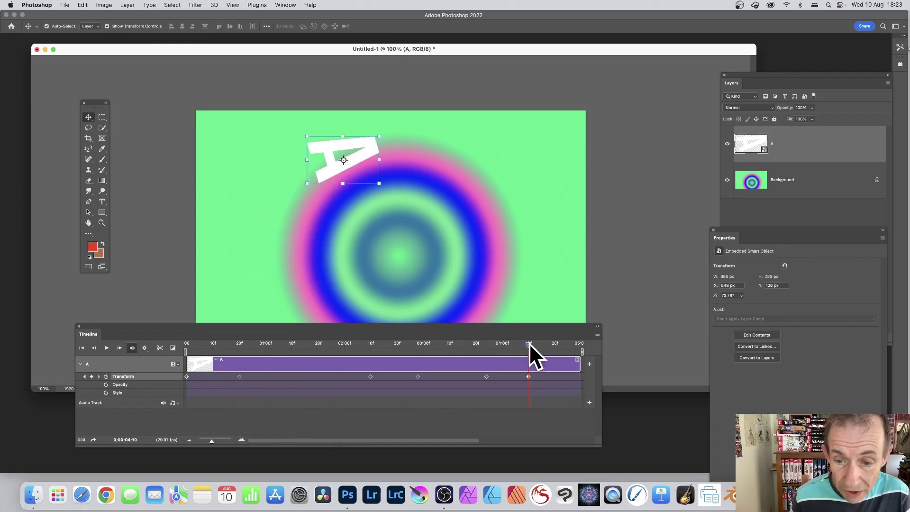
left_click_drag(529, 343, 525, 375)
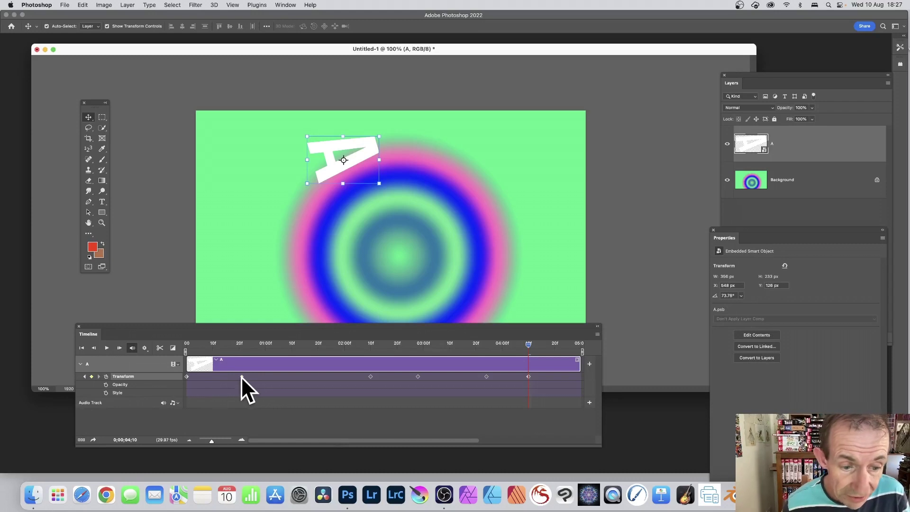
- Move the Transform keyframe at 0;00;00;20 to 0;00;02;02 and shift the one at 0;00;02;10 slightly earlier
left_click_drag(304, 375, 348, 376)
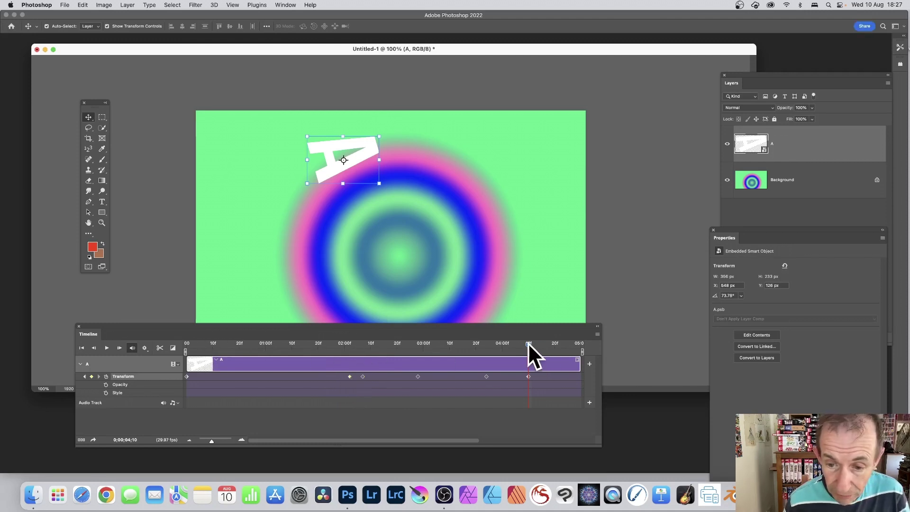
left_click_drag(527, 342, 348, 351)
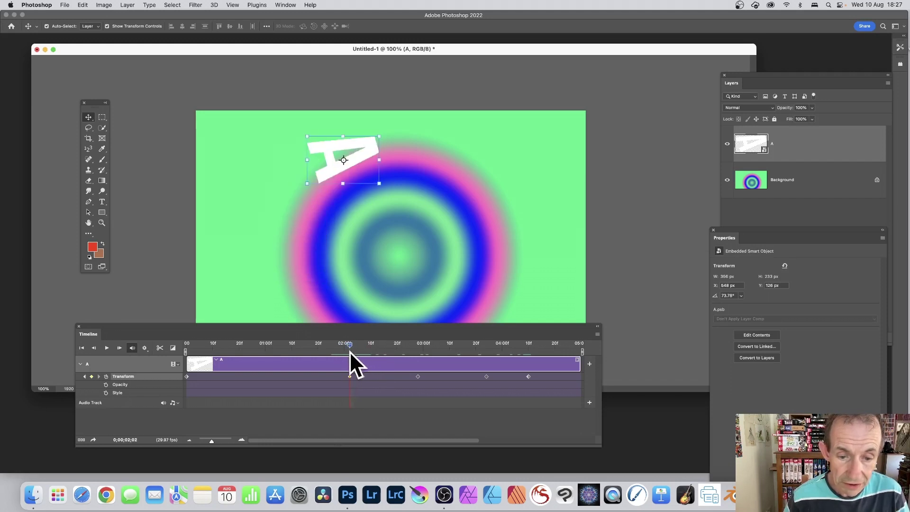
- Copy the rotated-letter Transform keyframe at 0;00;02;02 and paste it at 0;00;01;04 on layer A's track
right_click(349, 376)
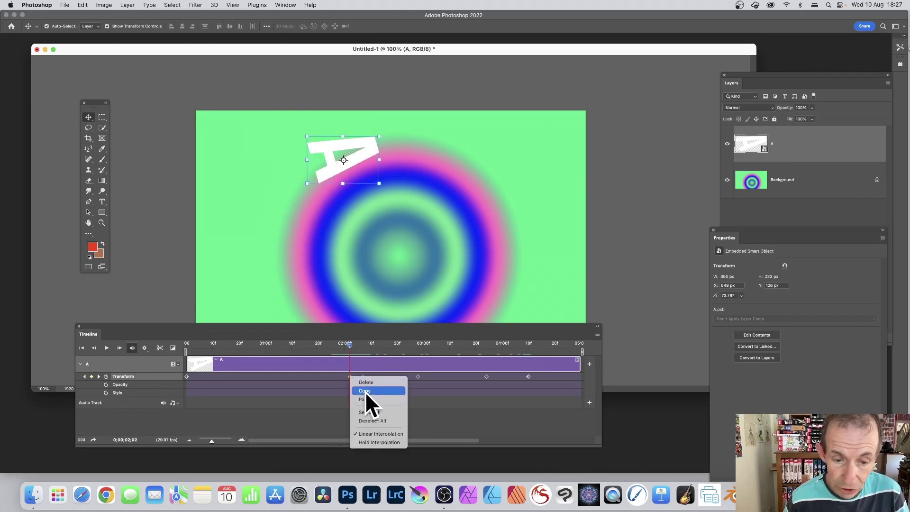
left_click(365, 391)
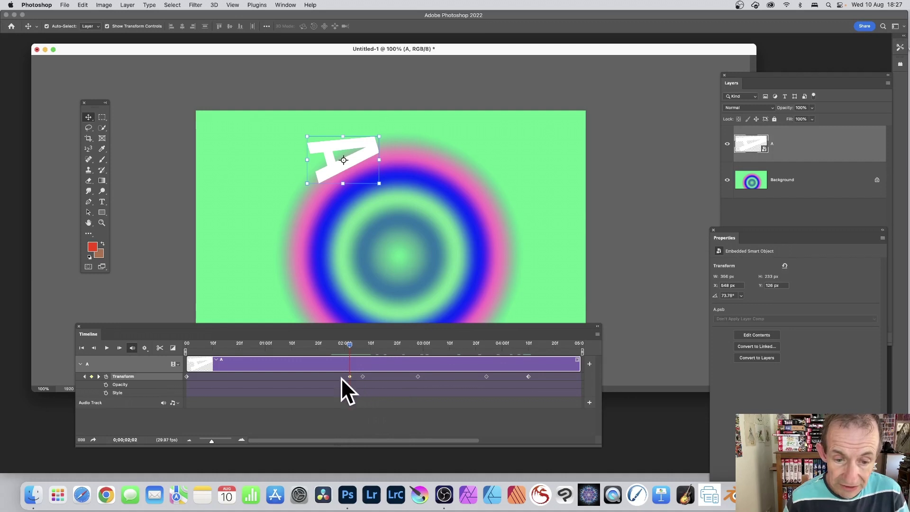
right_click(349, 376)
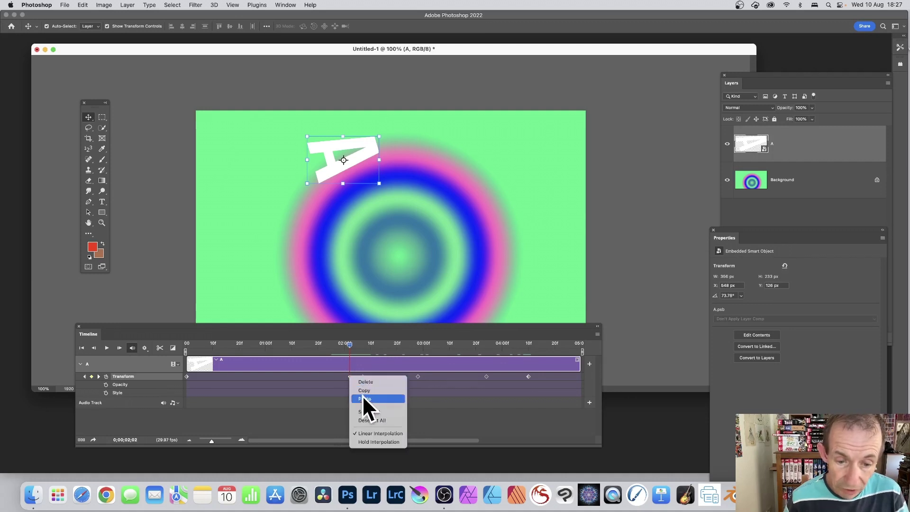
left_click(365, 390)
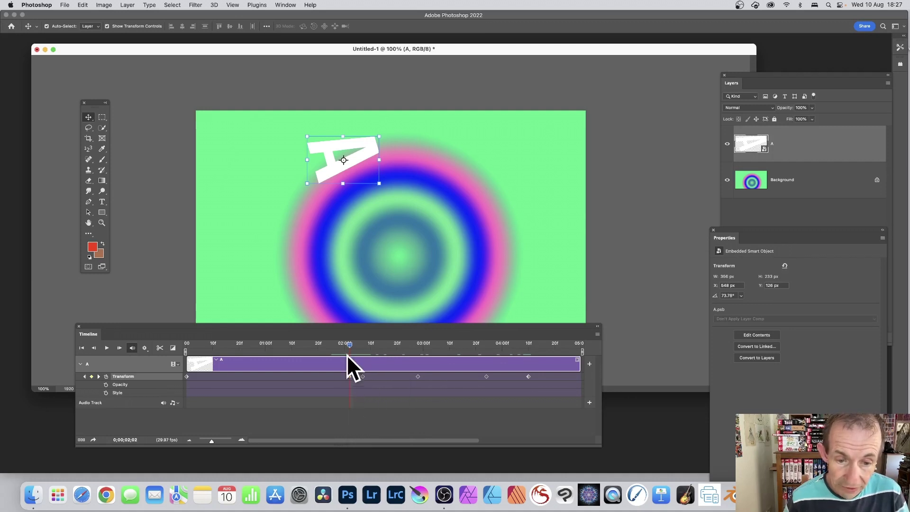
left_click_drag(348, 343, 276, 348)
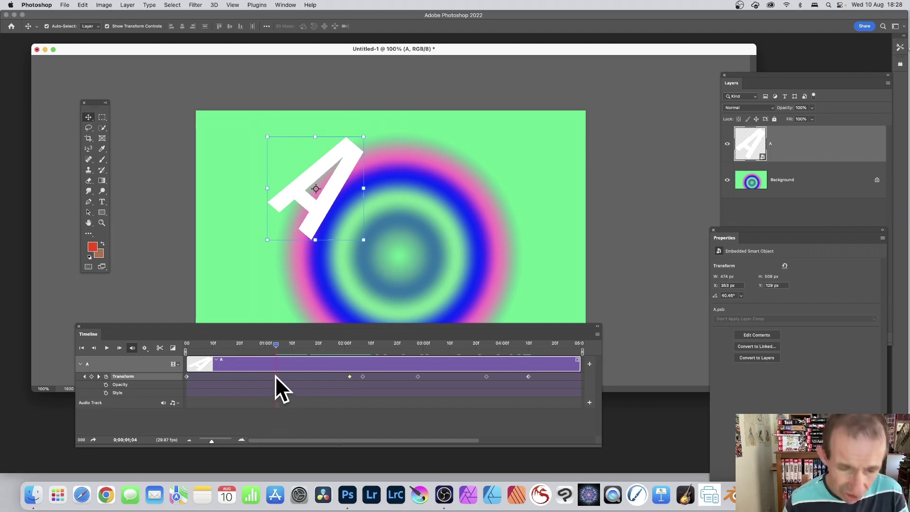
right_click(349, 377)
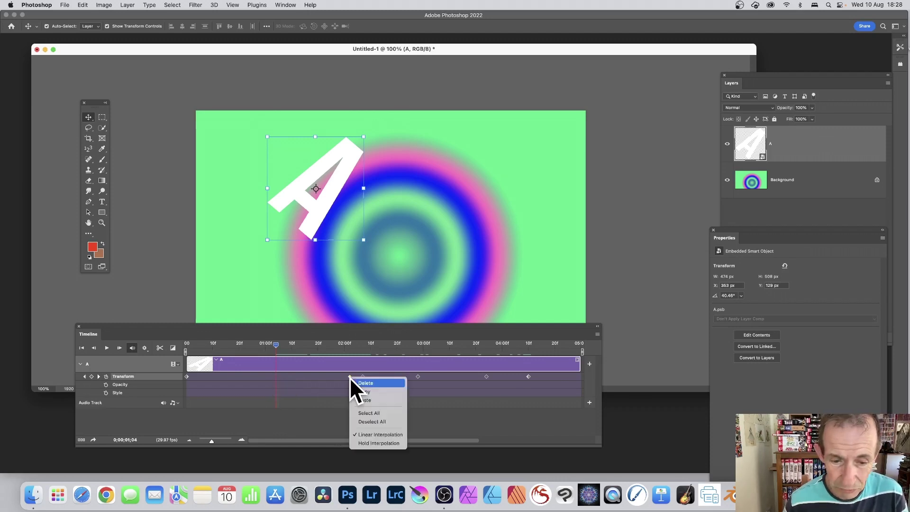
left_click(366, 399)
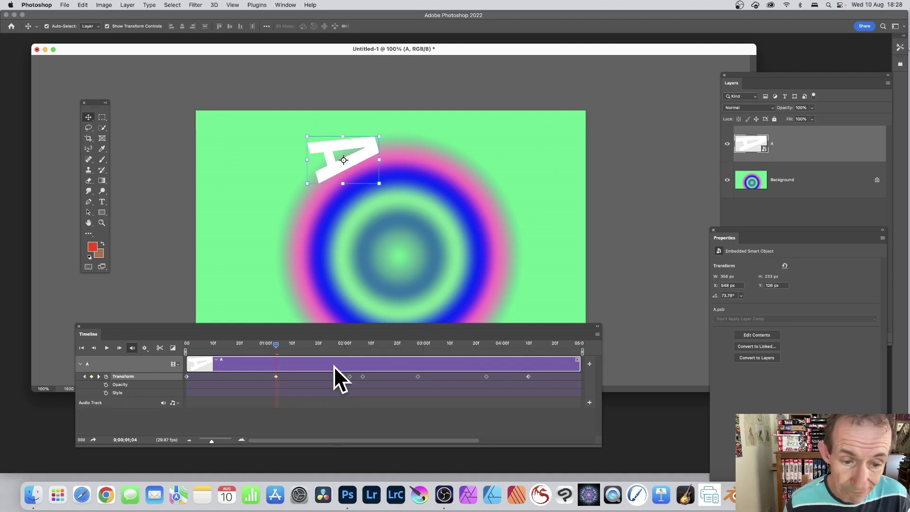
left_click_drag(283, 343, 301, 343)
left_click(275, 376)
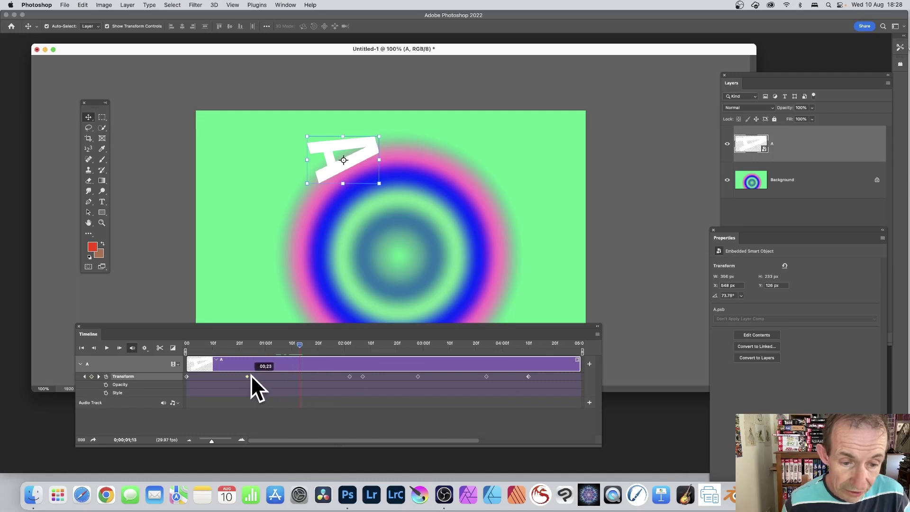
left_click_drag(299, 343, 275, 344)
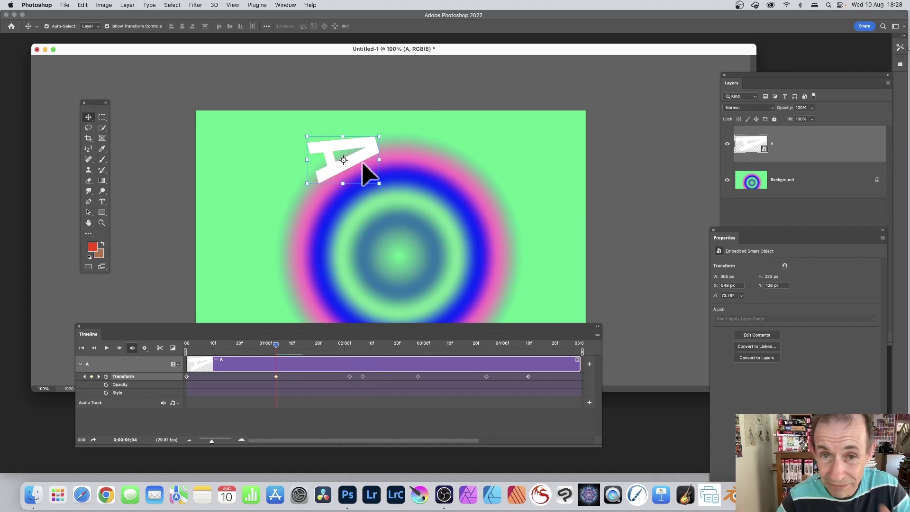
- Enlarge the letter A to about 1097 px wide and rotate it to about 170.67° at the 0;00;01;04 keyframe
left_click_drag(379, 185, 503, 227)
left_click_drag(443, 77, 524, 270)
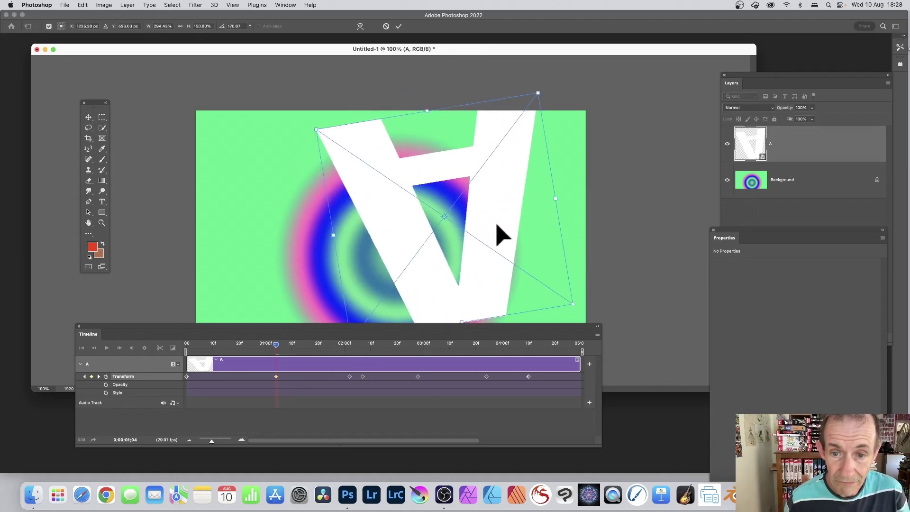
key("Return")
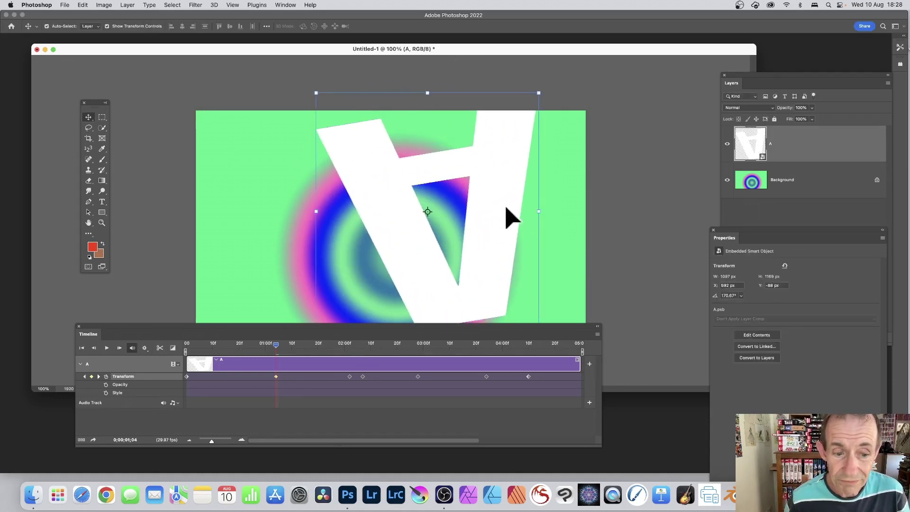
- Copy the enlarged-letter Transform keyframe at 0;00;01;04 and paste it at 0;00;02;18 on layer A's track
mouse_move(274, 343)
left_mouse_down()
mouse_move(178, 349)
mouse_move(362, 354)
mouse_move(214, 352)
mouse_move(355, 360)
mouse_move(313, 363)
mouse_move(276, 345)
left_mouse_up()
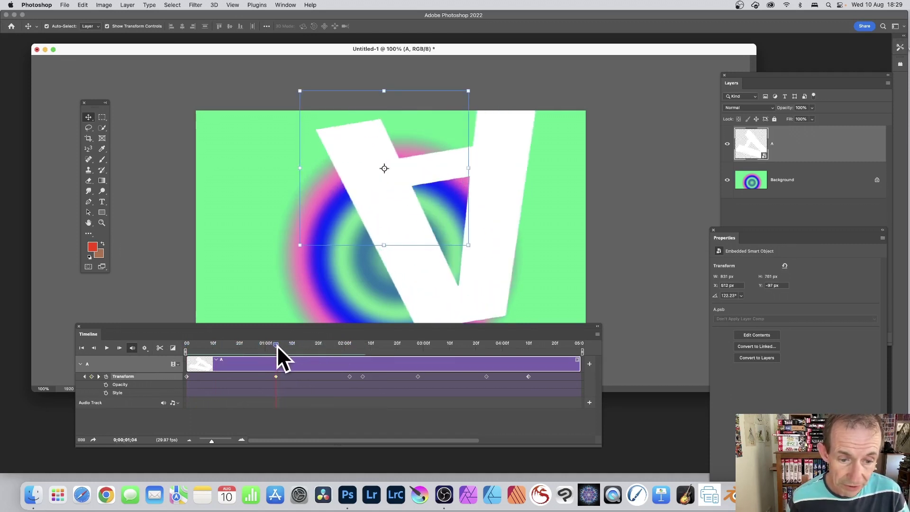
right_click(274, 376)
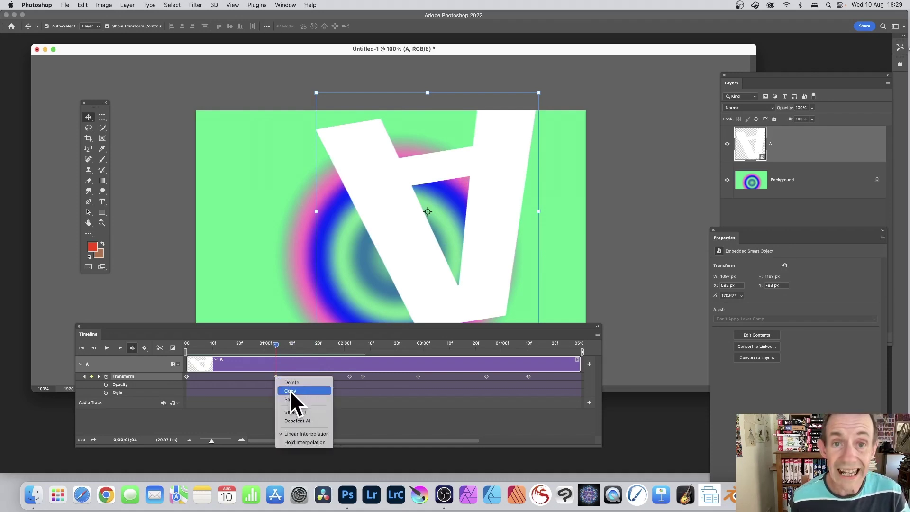
left_click(290, 391)
left_click_drag(274, 344, 322, 348)
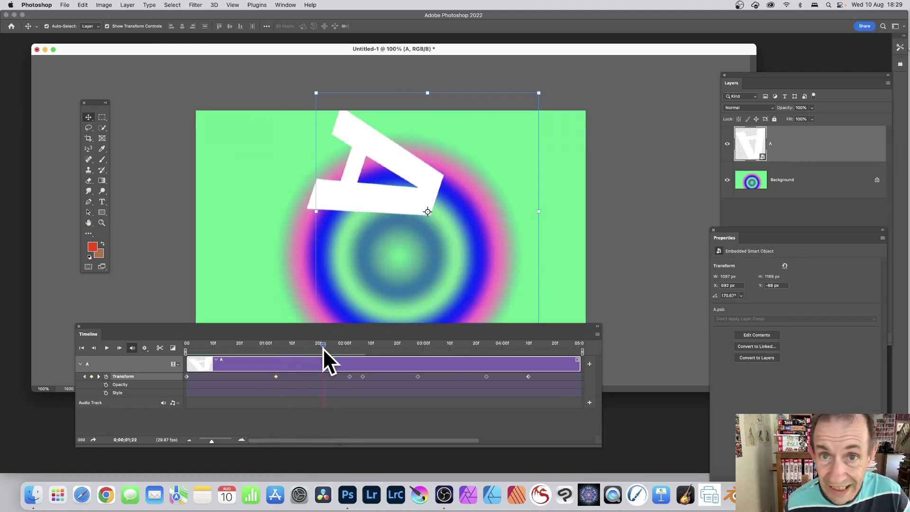
left_click_drag(323, 348, 392, 358)
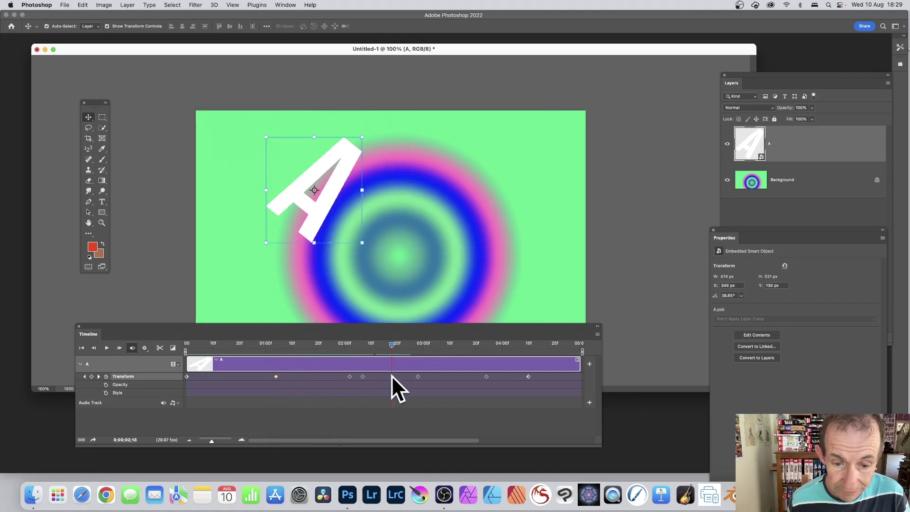
right_click(275, 377)
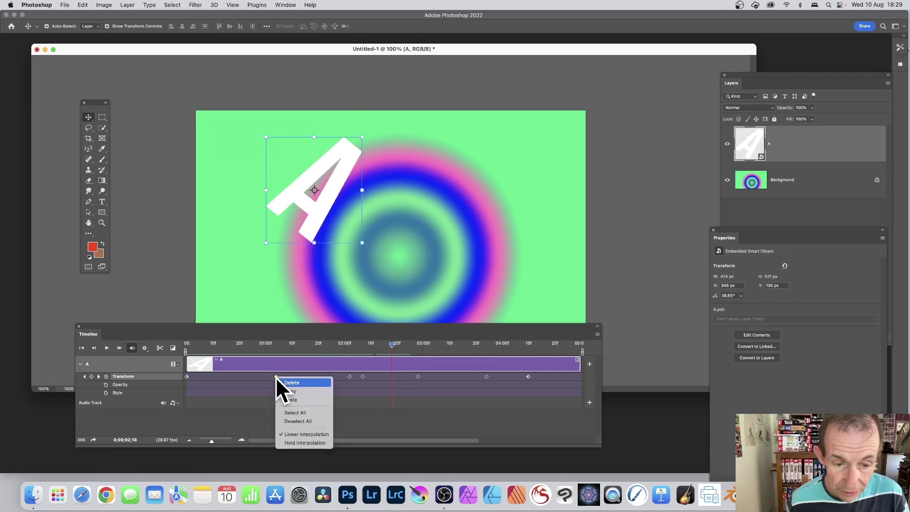
left_click(289, 399)
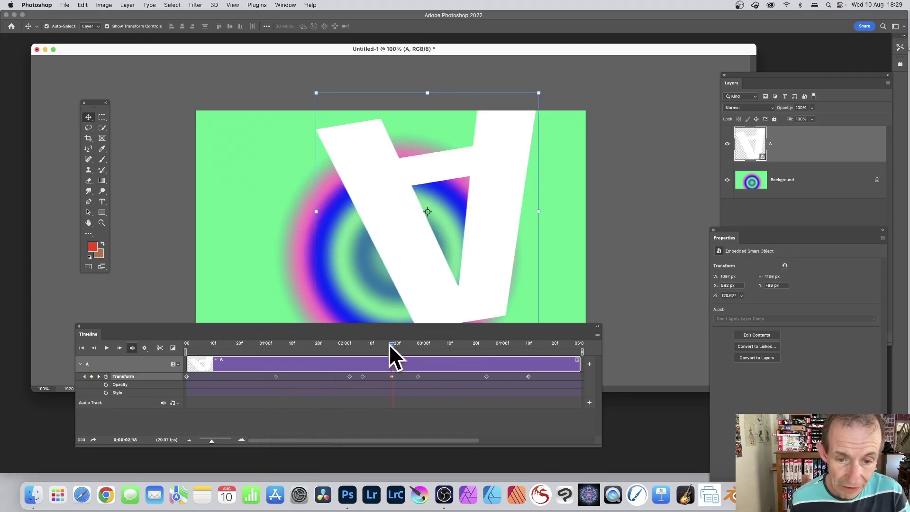
- Paste the enlarged-letter Transform keyframe again at 0;00;03;12 on layer A's track
left_click_drag(390, 344, 458, 355)
left_click(391, 376)
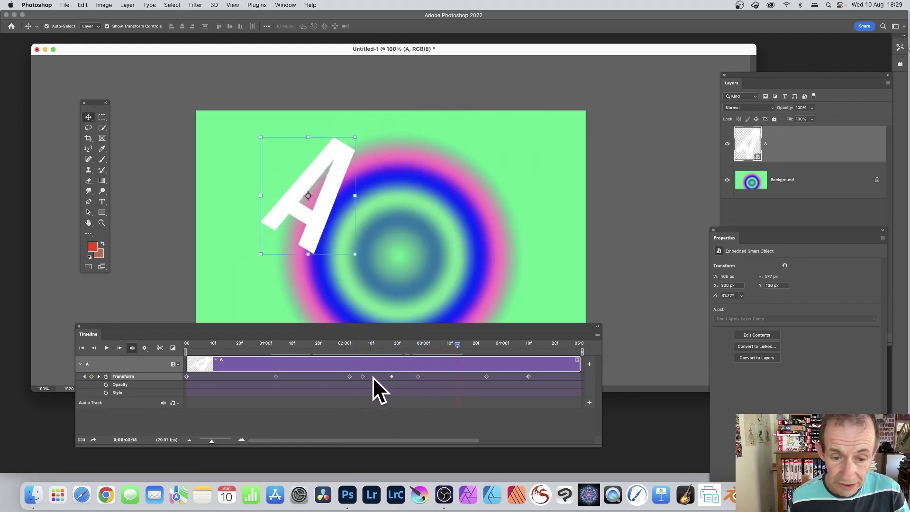
left_click(362, 376)
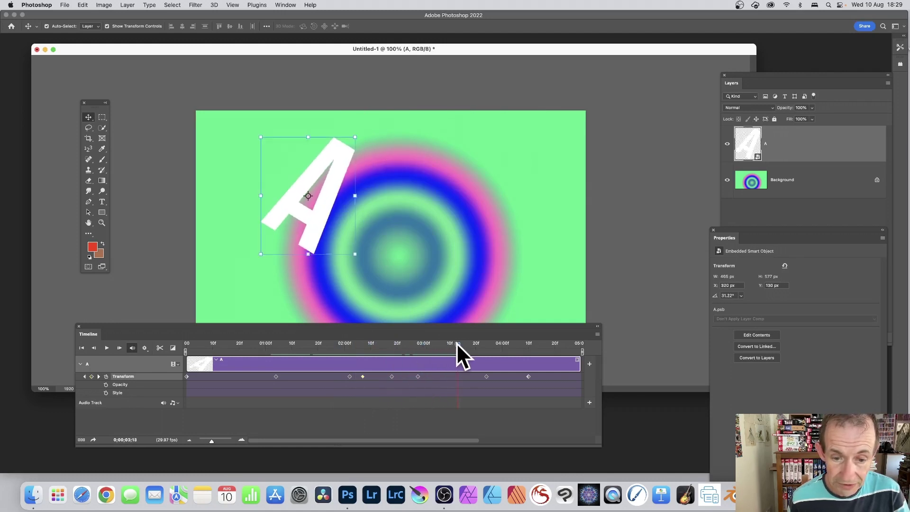
mouse_move(457, 342)
left_mouse_down()
mouse_move(360, 345)
mouse_move(453, 347)
left_mouse_up()
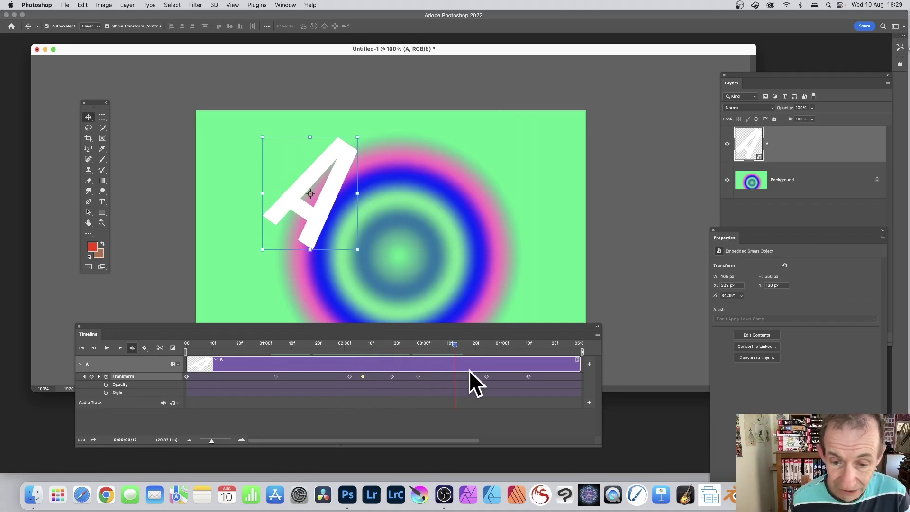
right_click(363, 377)
left_click(383, 398)
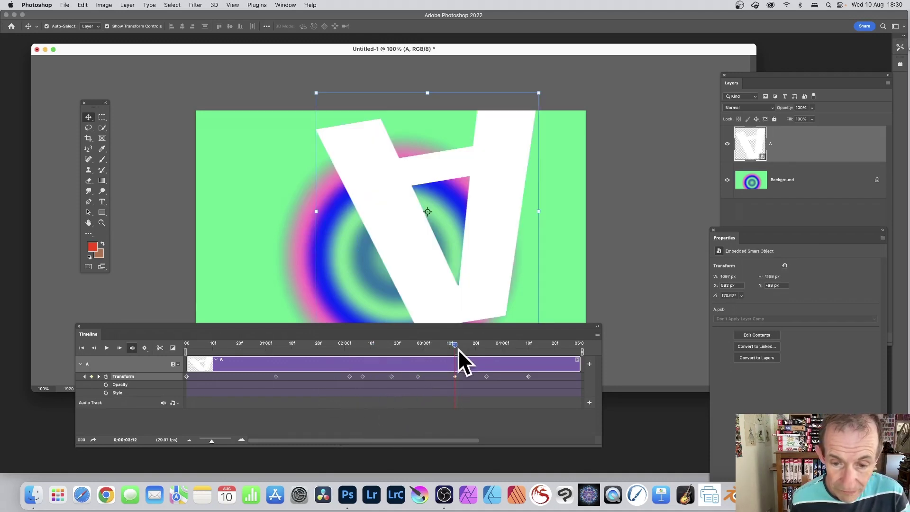
mouse_move(456, 343)
left_mouse_down()
mouse_move(471, 344)
mouse_move(455, 344)
left_mouse_up()
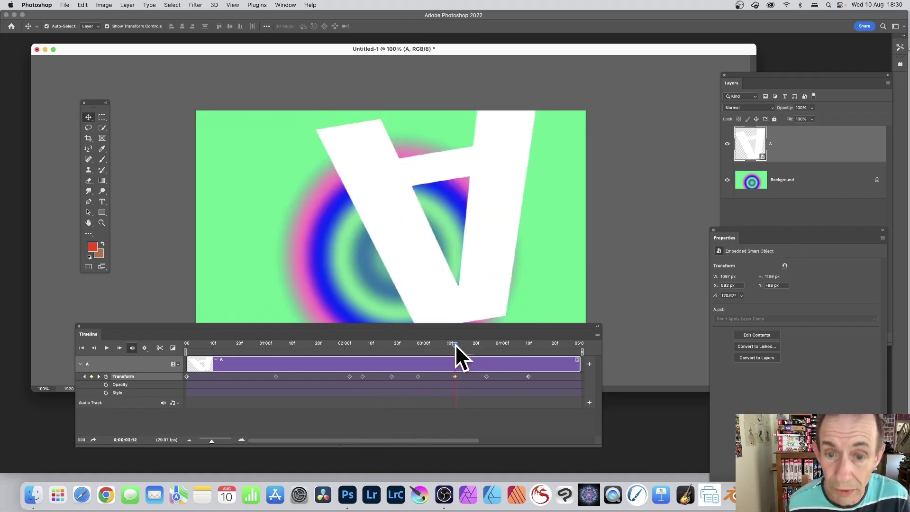
- With the playhead at 0;00;03;24, add a Gradient Overlay layer style with a rainbow gradient to layer A
left_click_drag(455, 344, 486, 376)
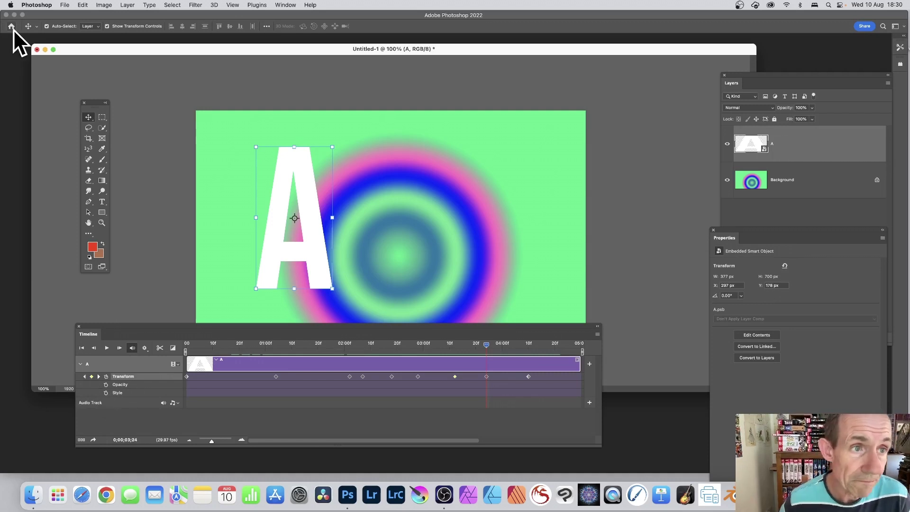
left_click(128, 6)
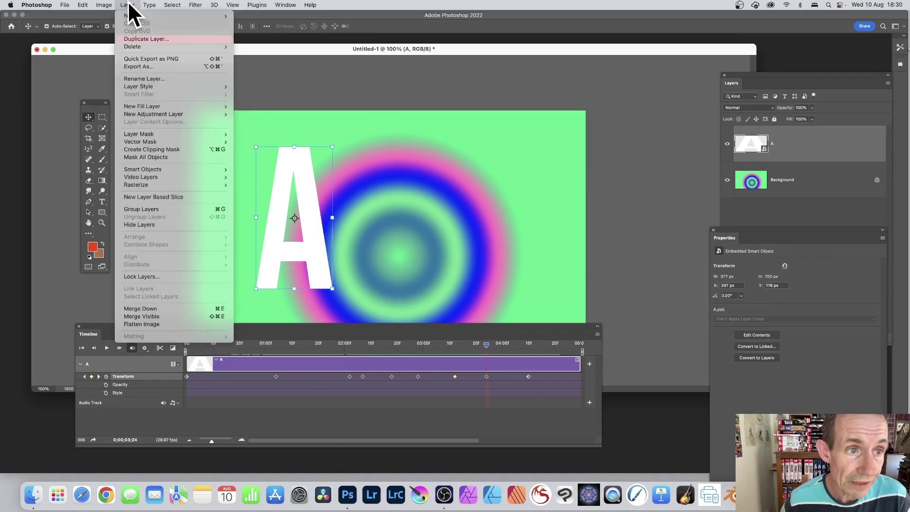
mouse_move(150, 87)
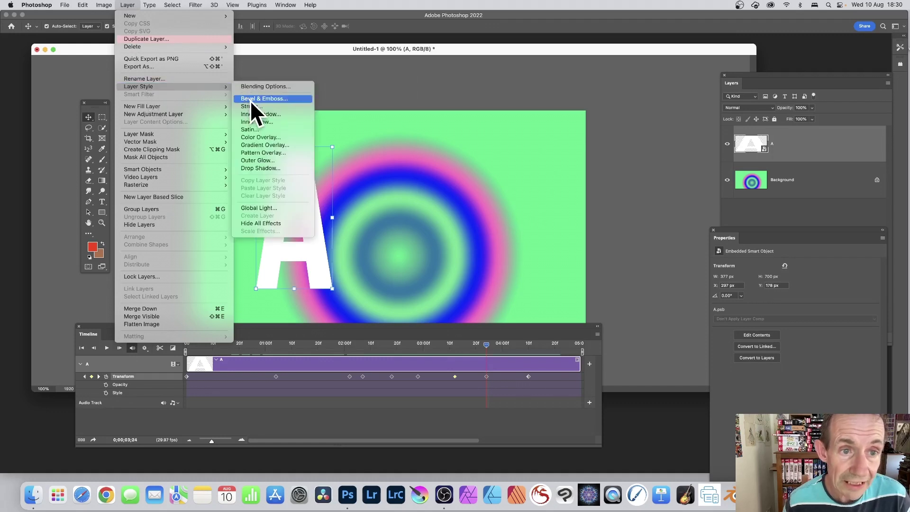
left_click(261, 145)
left_click_drag(758, 147, 517, 99)
left_click(638, 112)
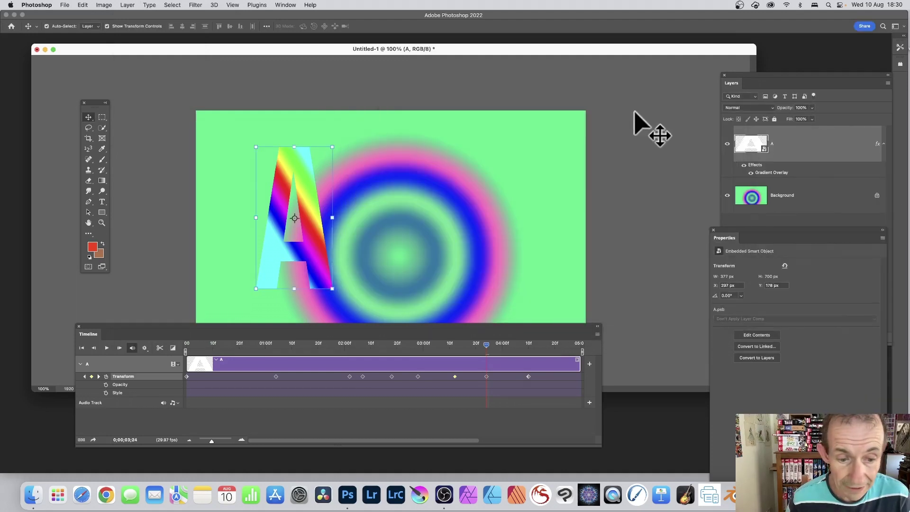
- Enable Style animation for layer A at 0;00;03;24 and copy the resulting Style keyframe
left_click(106, 393)
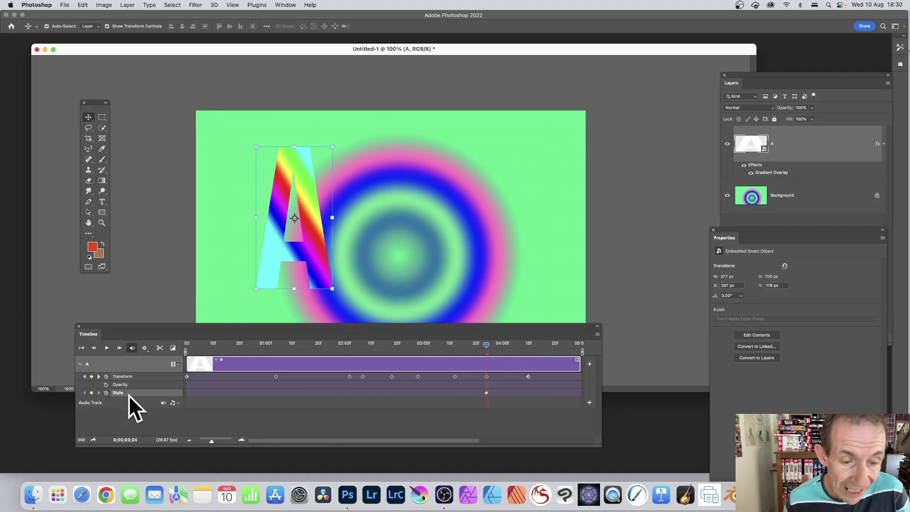
right_click(486, 393)
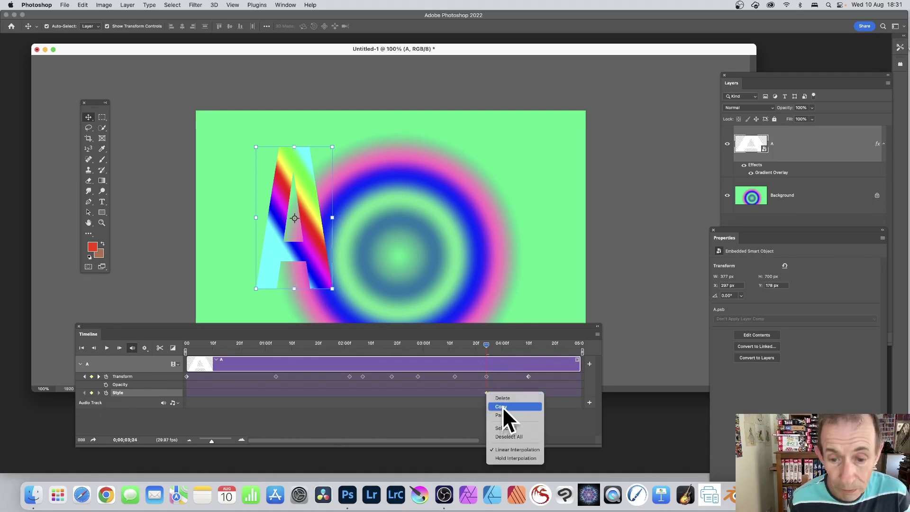
left_click(502, 406)
- Paste the copied Style keyframe at 0;00;01;23 on layer A's Style track
left_click_drag(486, 344, 326, 344)
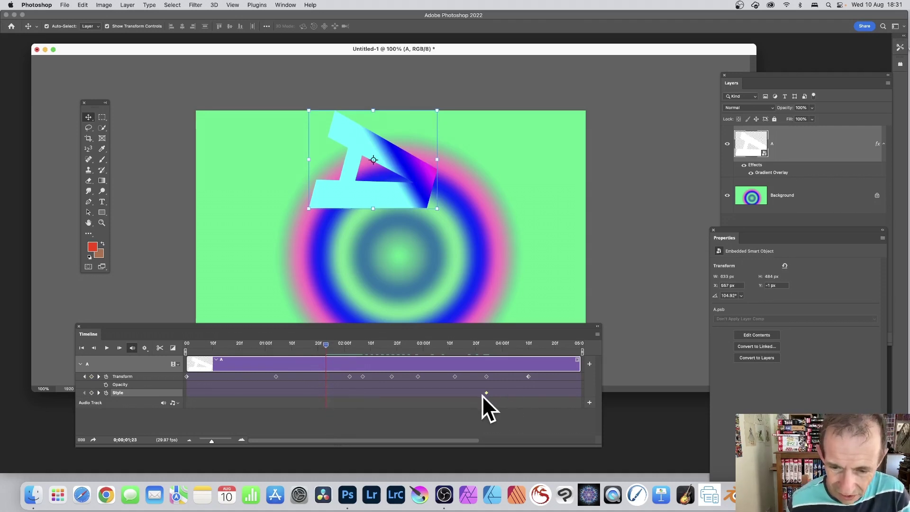
left_click(597, 334)
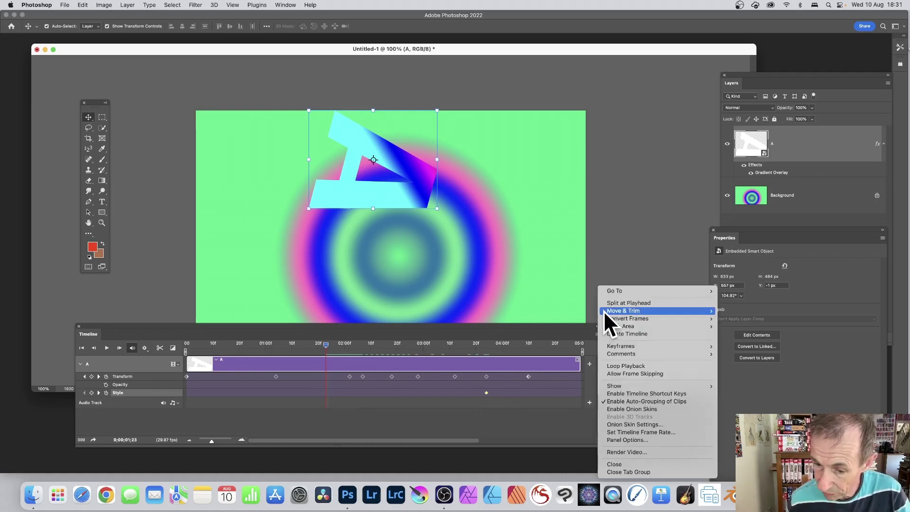
mouse_move(614, 291)
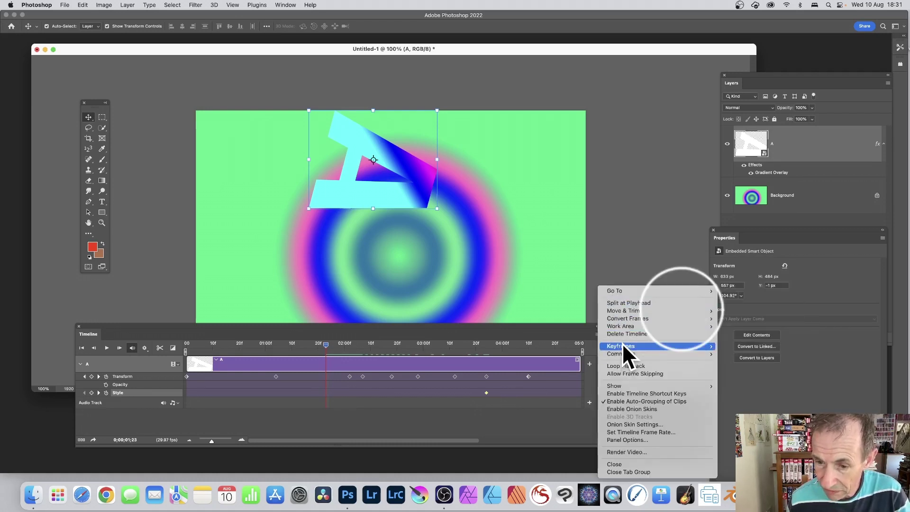
mouse_move(622, 346)
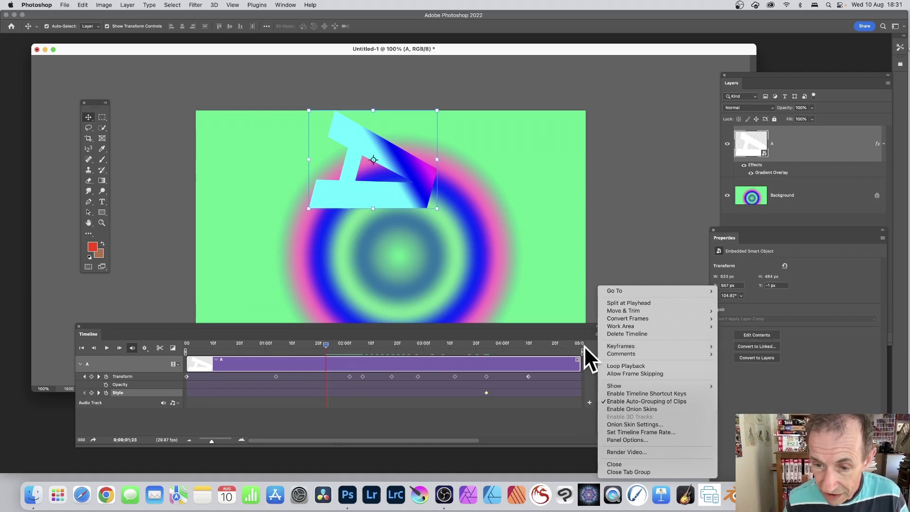
left_click(597, 334)
left_click(597, 334)
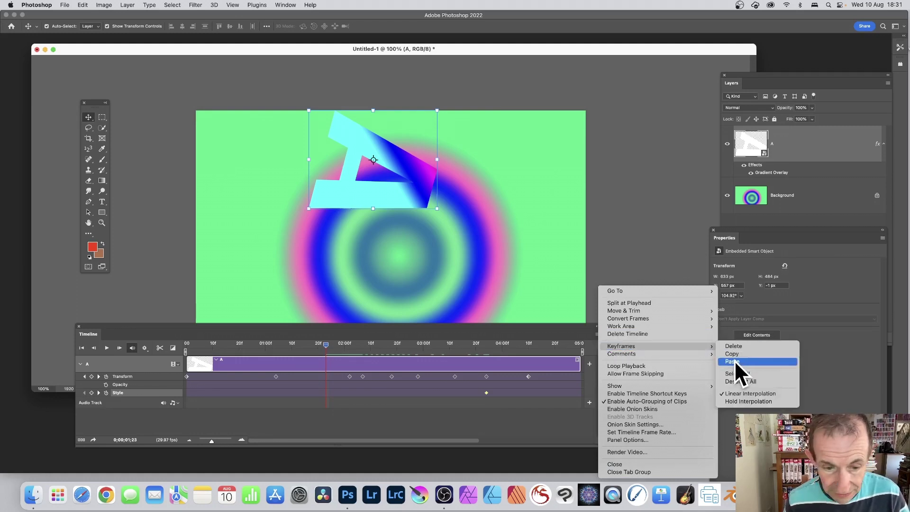
left_click(733, 361)
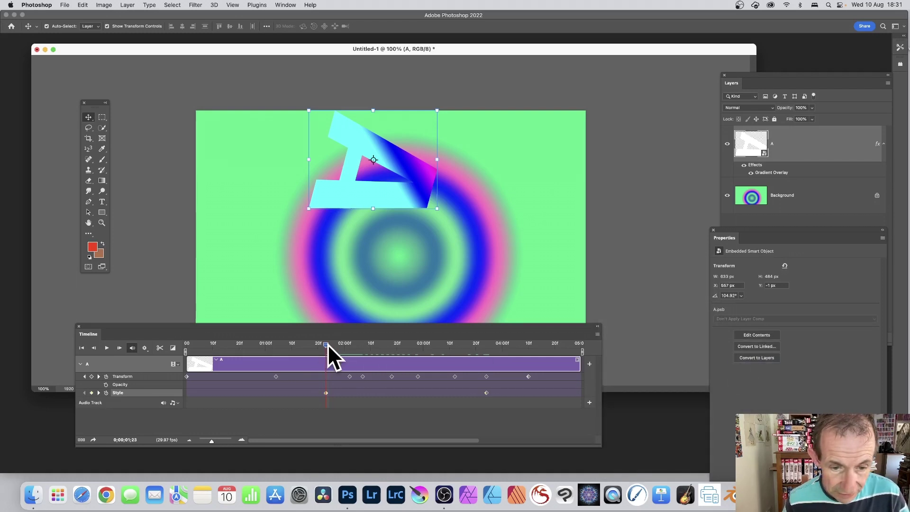
- Paste the Style keyframe again at 0;00;00;25 on layer A's Style track and deselect the layer
left_click_drag(325, 344, 252, 349)
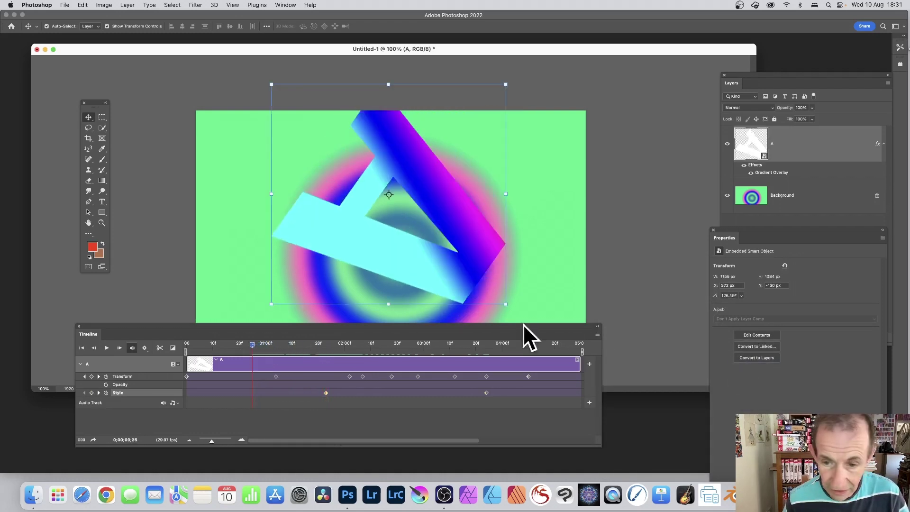
left_click(597, 334)
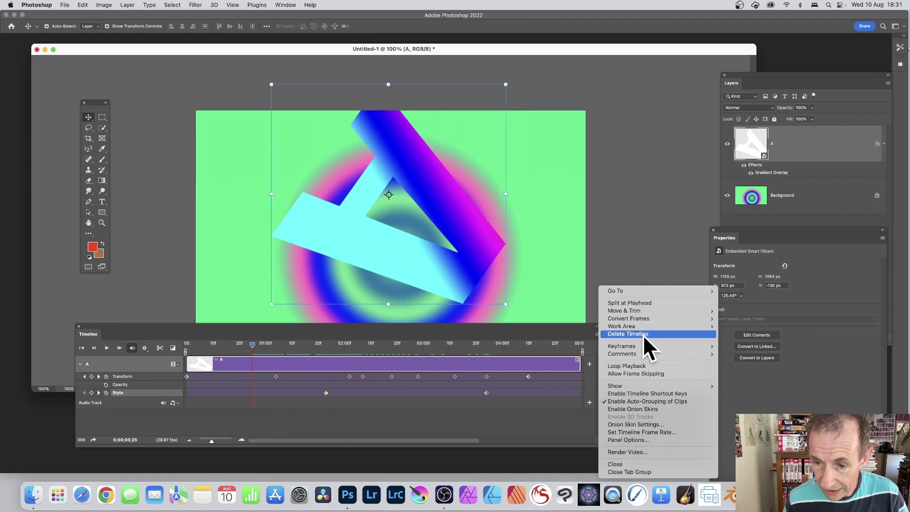
mouse_move(641, 345)
left_click(747, 361)
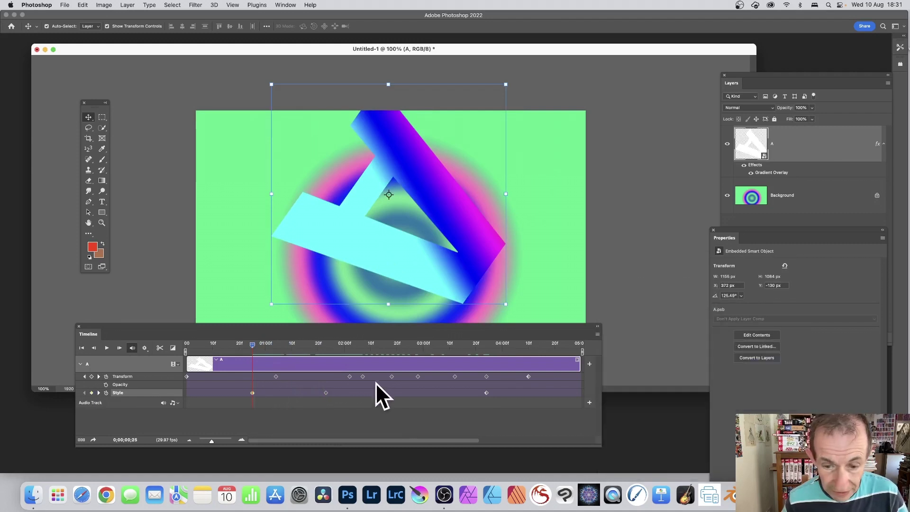
left_click(359, 419)
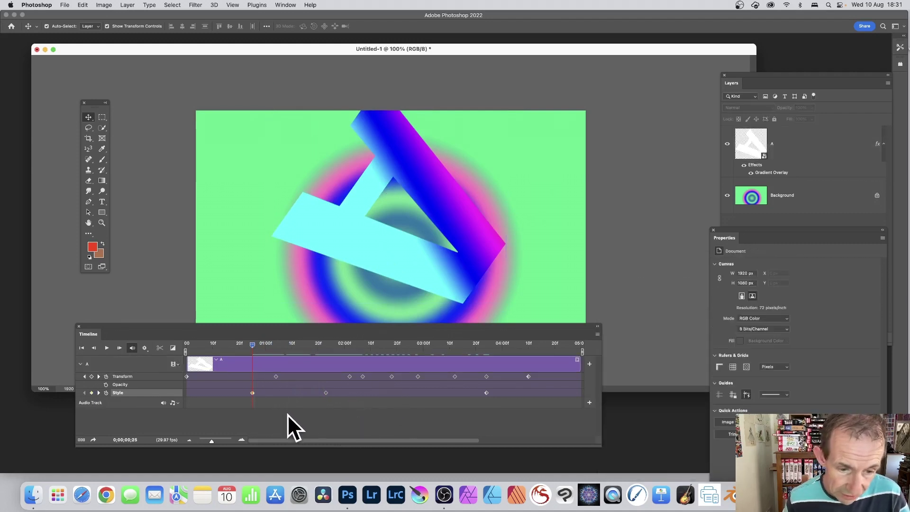
- Add another copy of the Style keyframe to layer A at 0;00;01;06
left_click_drag(252, 343, 285, 403)
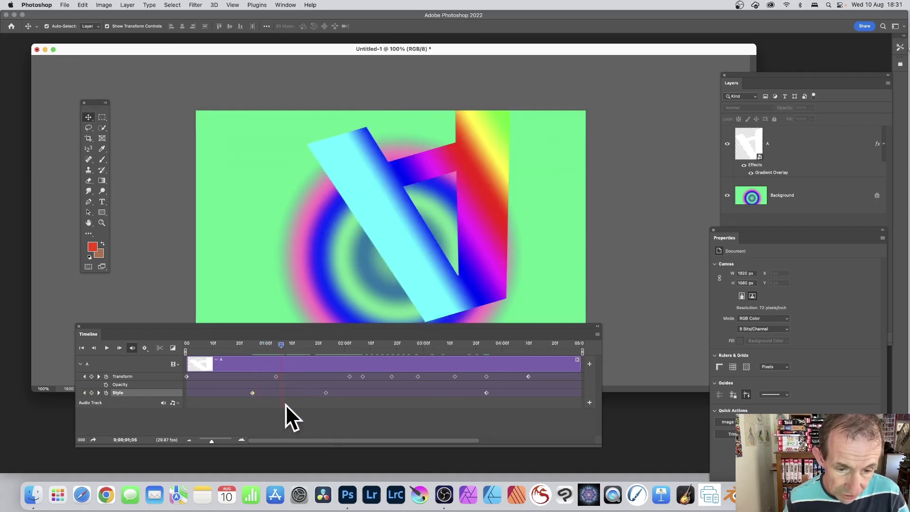
left_click(350, 376)
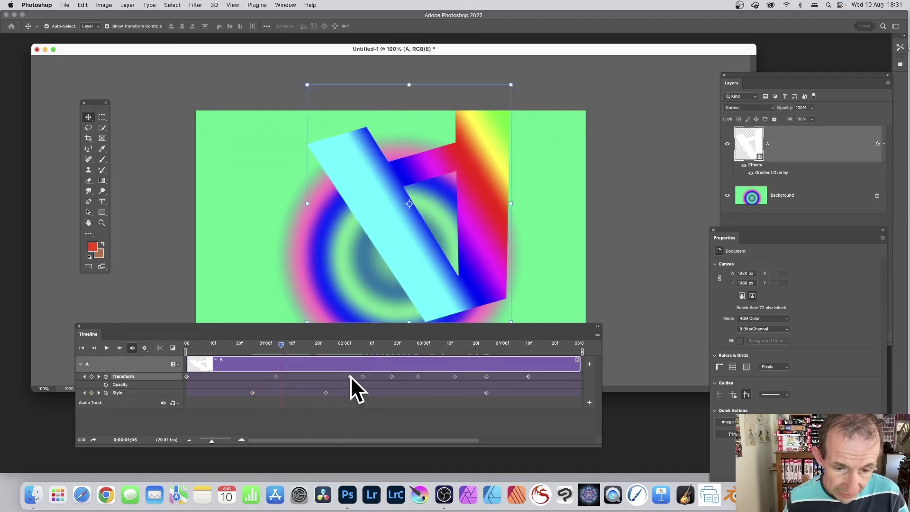
left_click(597, 334)
mouse_move(634, 346)
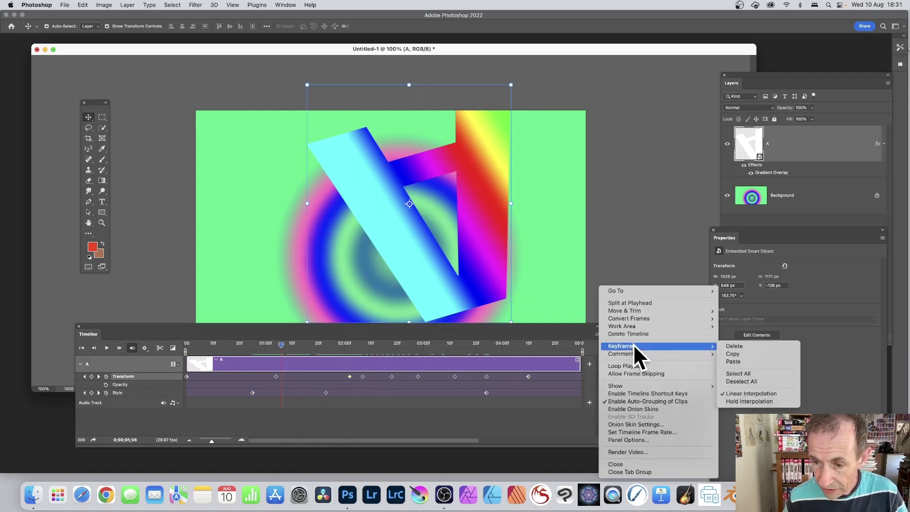
left_click(758, 362)
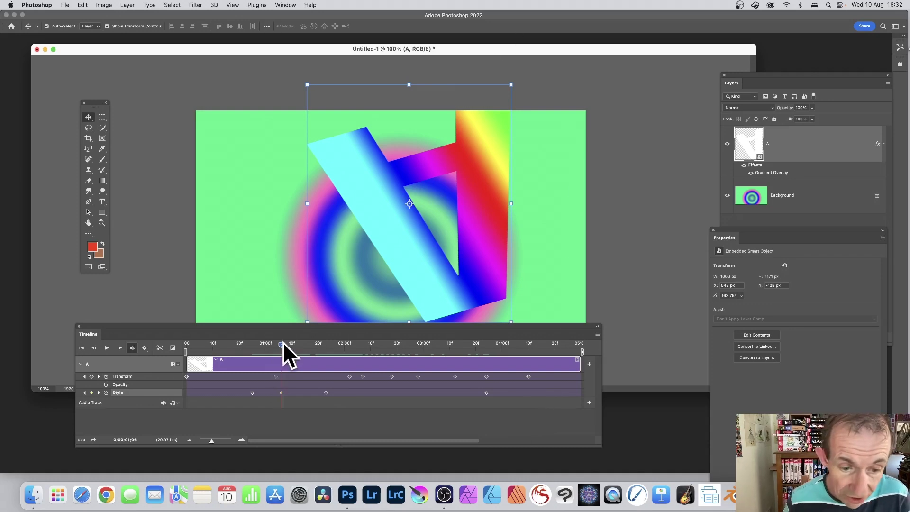
- At the 0;00;01;06 Style keyframe, reposition layer A's Gradient Overlay gradient so the whole letter is cyan
left_click(280, 392)
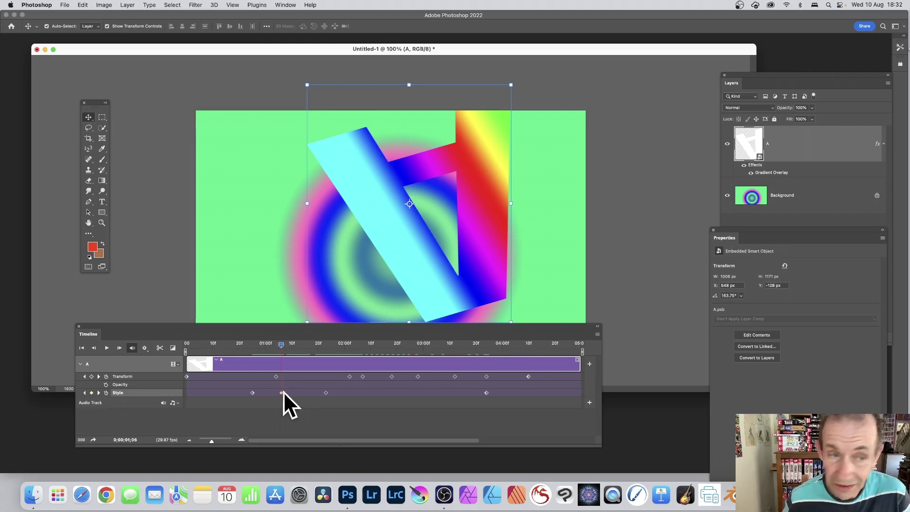
left_click(127, 5)
mouse_move(134, 84)
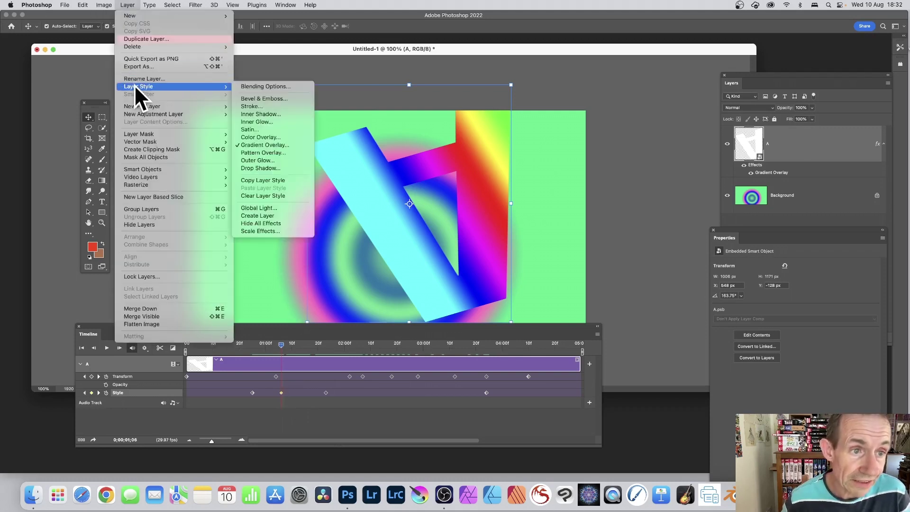
left_click(265, 144)
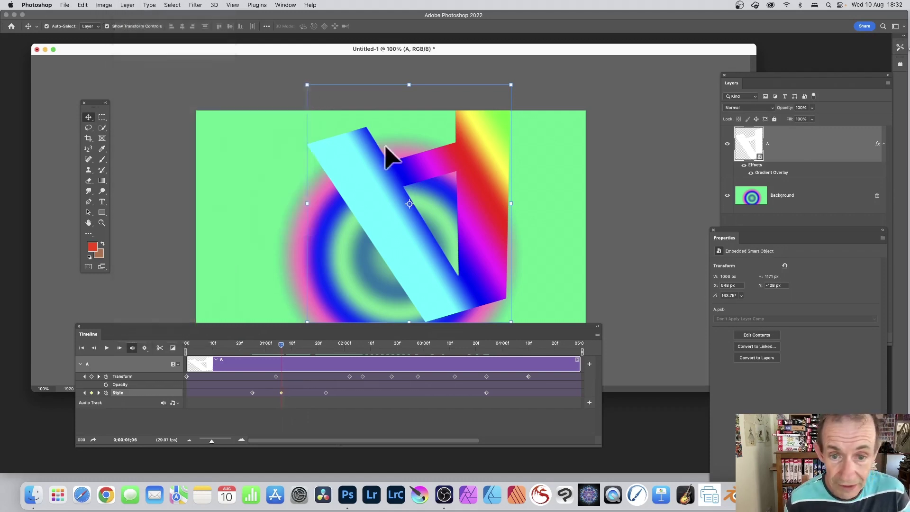
left_click_drag(444, 88, 487, 158)
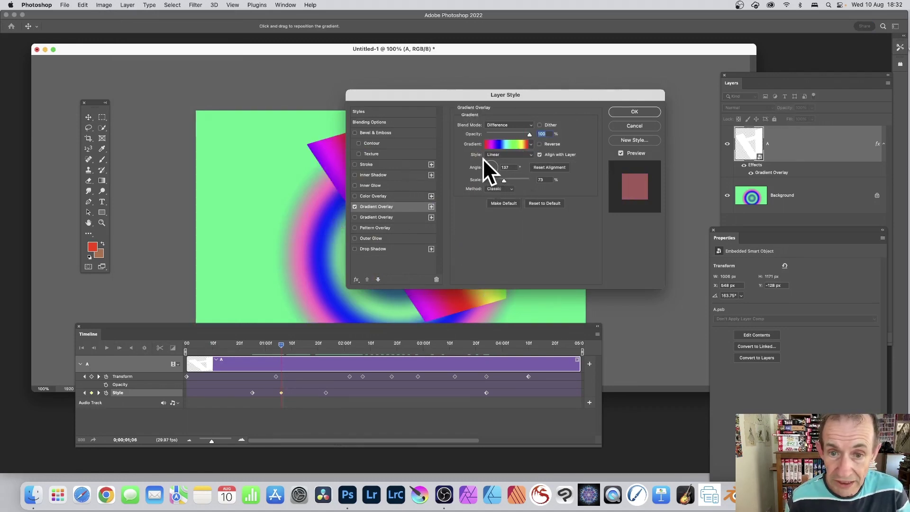
left_click(629, 109)
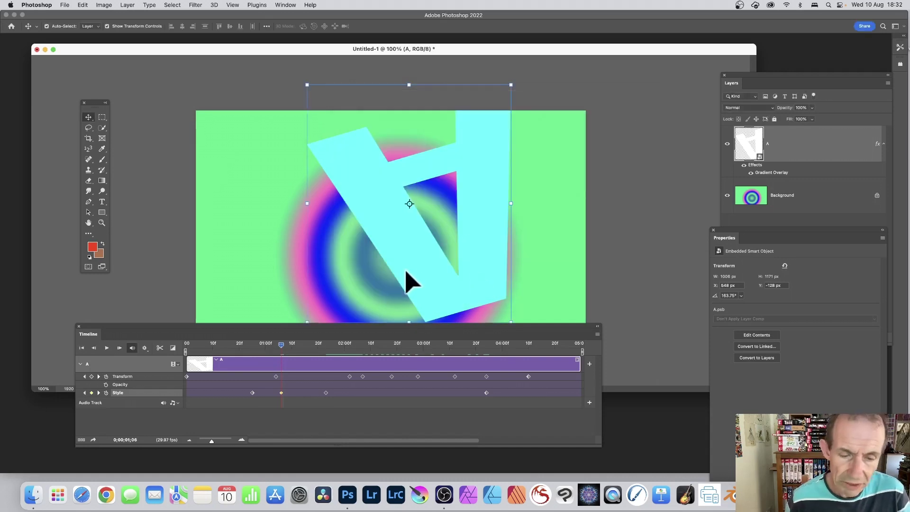
- Scrub the playhead from 0;00;01;06 to 0;00;02;01 to preview the gradient animation on letter A
left_click_drag(281, 343, 327, 377)
left_click_drag(293, 378, 318, 392)
left_click_drag(320, 343, 346, 355)
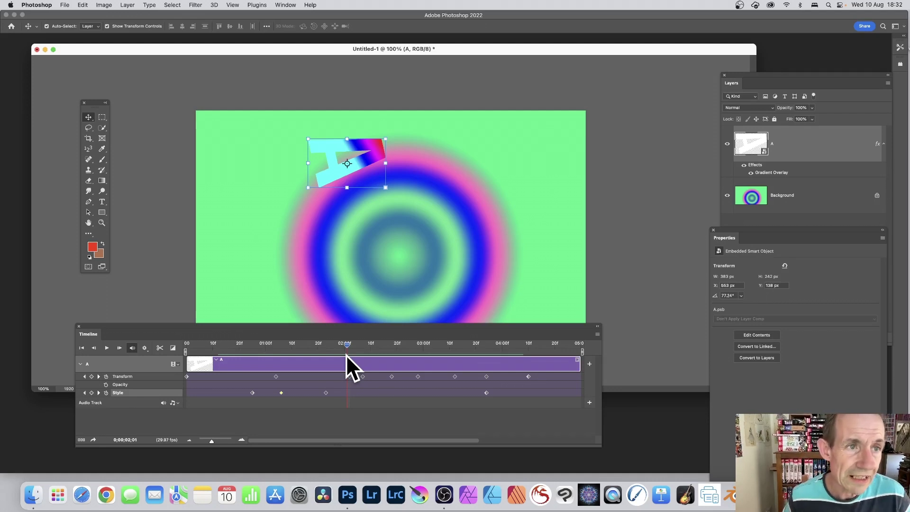
- Select layer A's Style keyframe at 0;00;00;25 and bring up the list of available layer styles
left_click(252, 393)
left_click(121, 4)
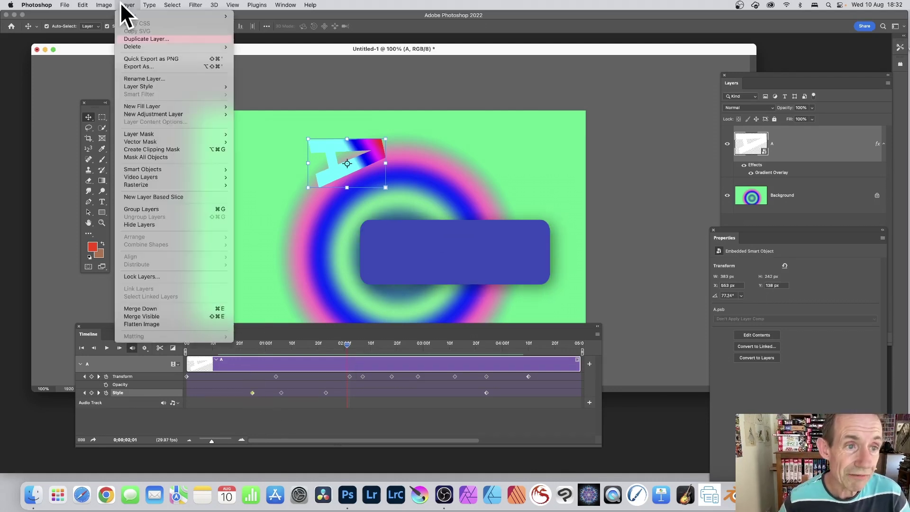
mouse_move(135, 86)
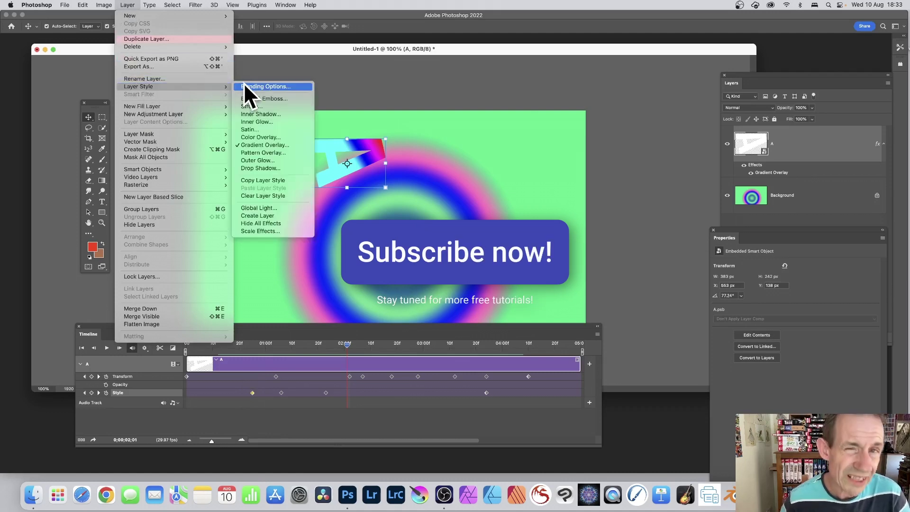